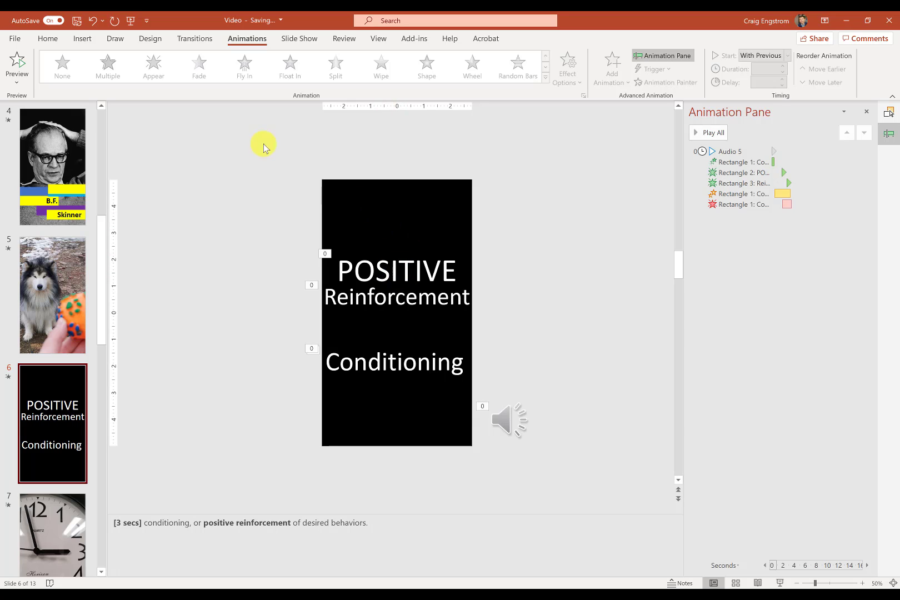
Select the audio clip, preview slide 6's animations, and inspect the Conditioning Zoom and Grow/Shrink effects.
left_click(521, 417)
mouse_move(523, 450)
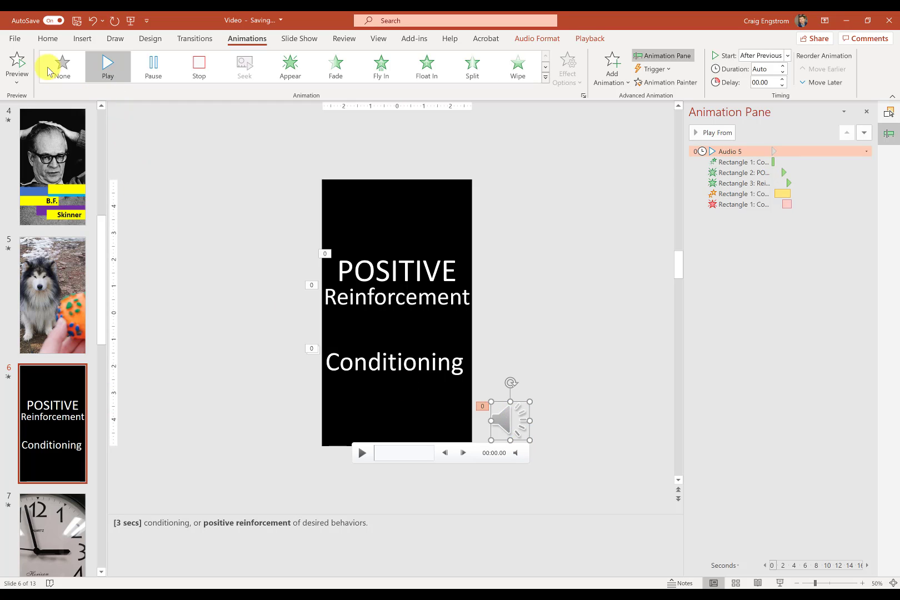
left_click(18, 62)
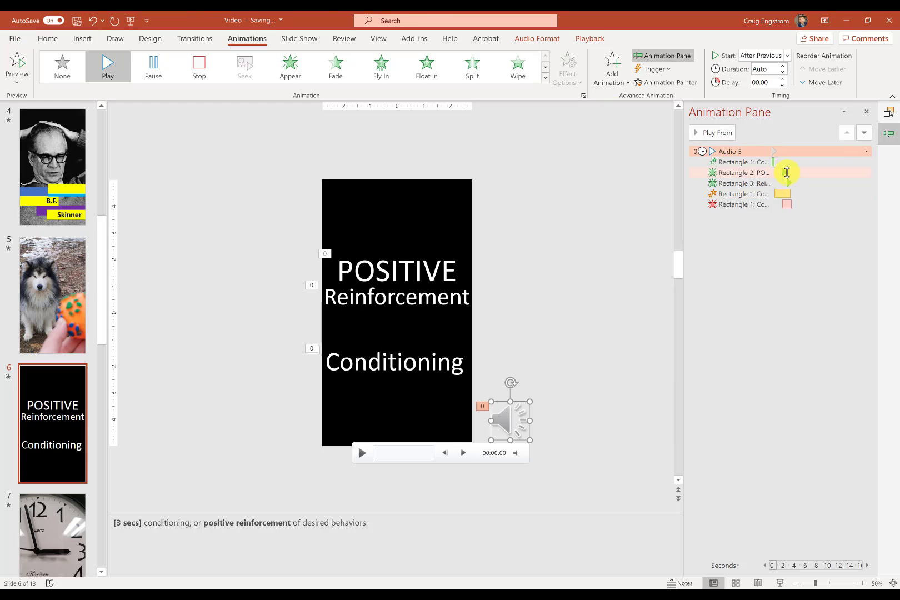
left_click(760, 164)
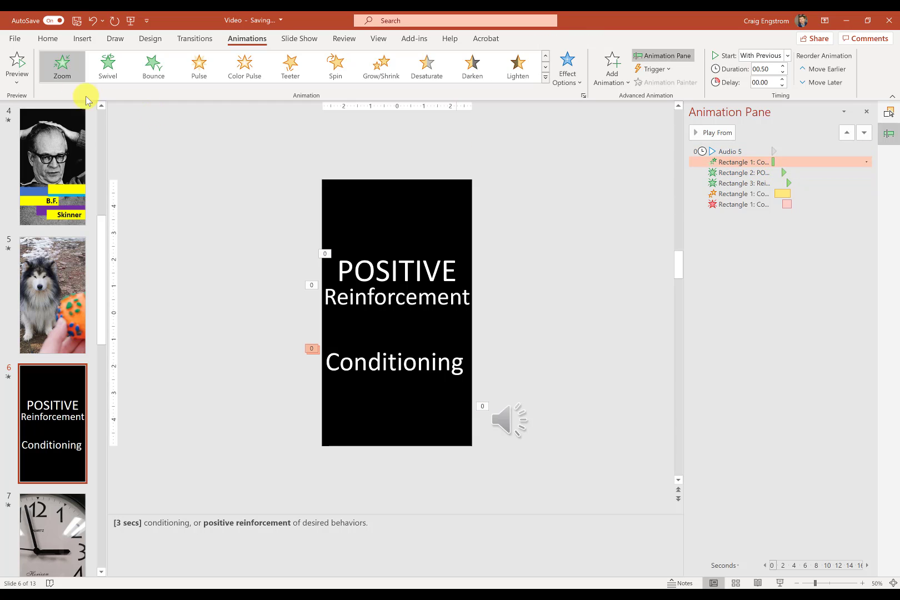
left_click(761, 193)
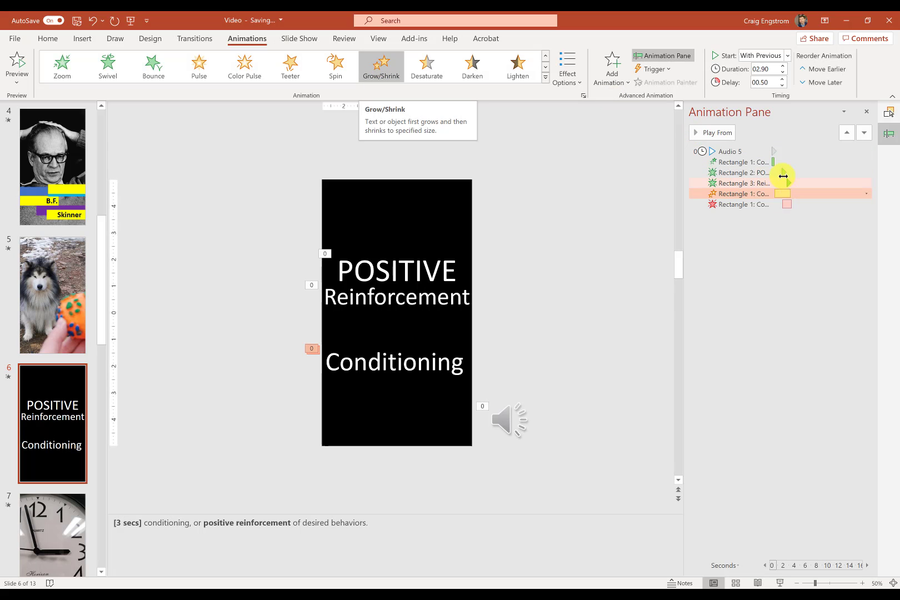
left_click(752, 161)
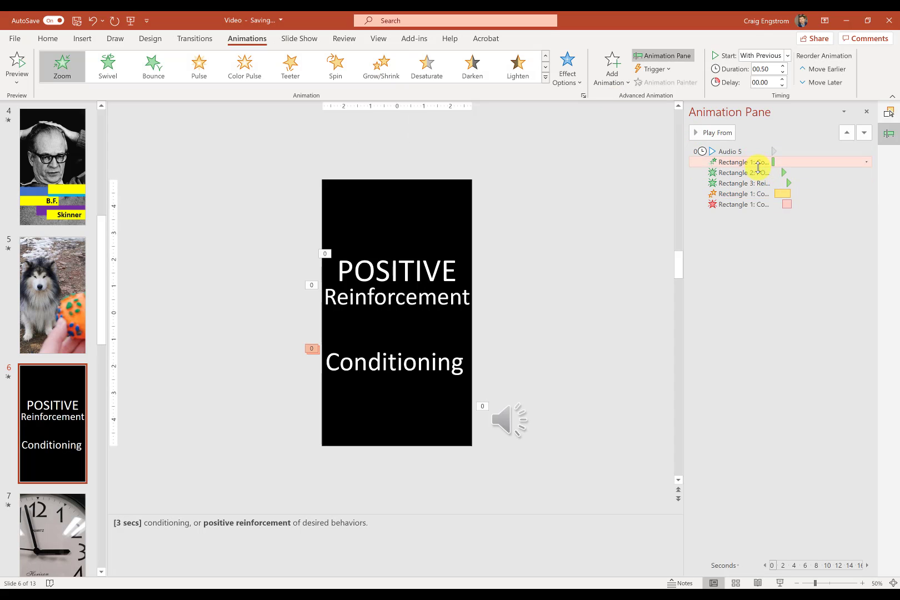
Visit the B.F. Skinner slide, return to POSITIVE Reinforcement, and check the Zoom entrance's options.
left_click(50, 165)
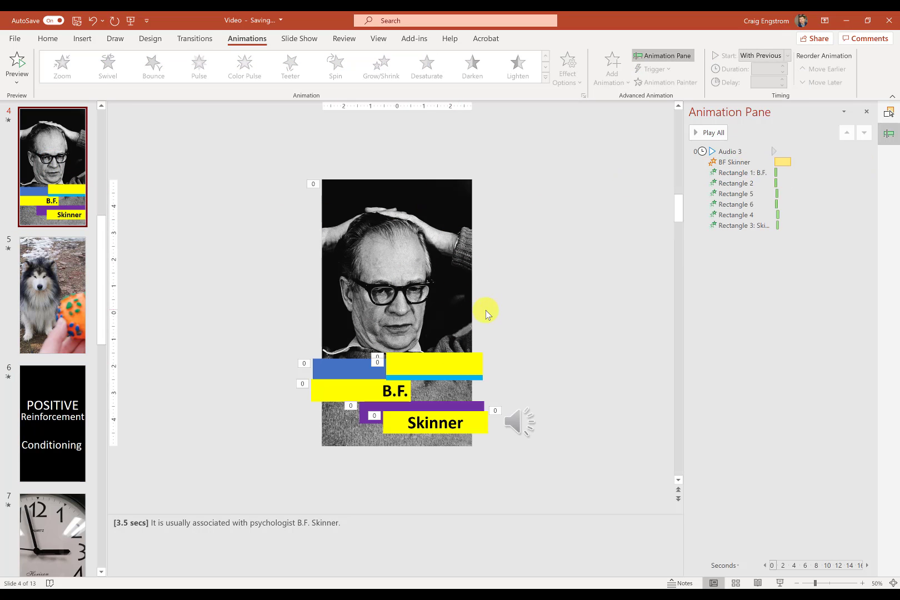
left_click(72, 391)
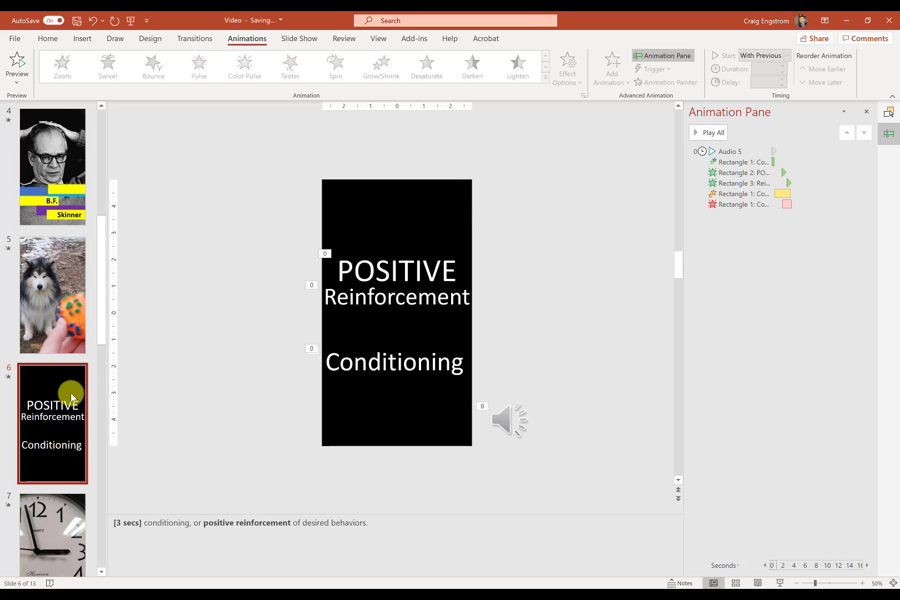
left_click(191, 401)
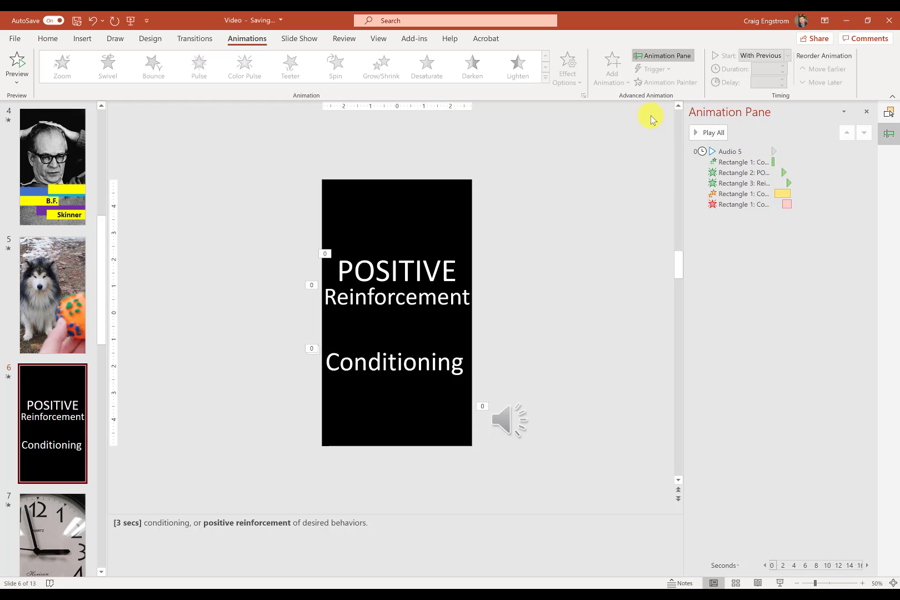
left_click(736, 165)
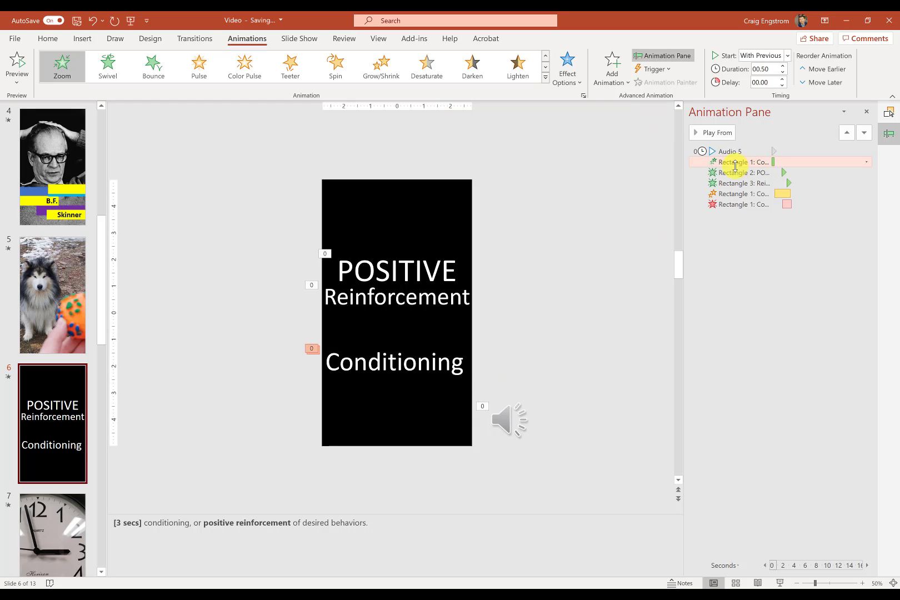
left_click(565, 77)
left_click(566, 81)
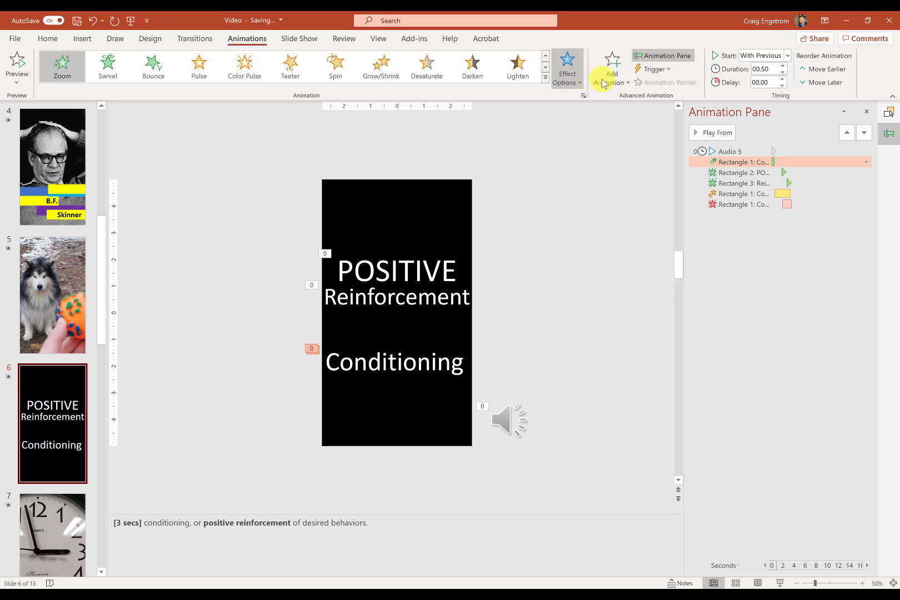
Browse the Add Animation list without adding anything, then reselect the Conditioning text box and its Zoom entrance.
left_click(624, 83)
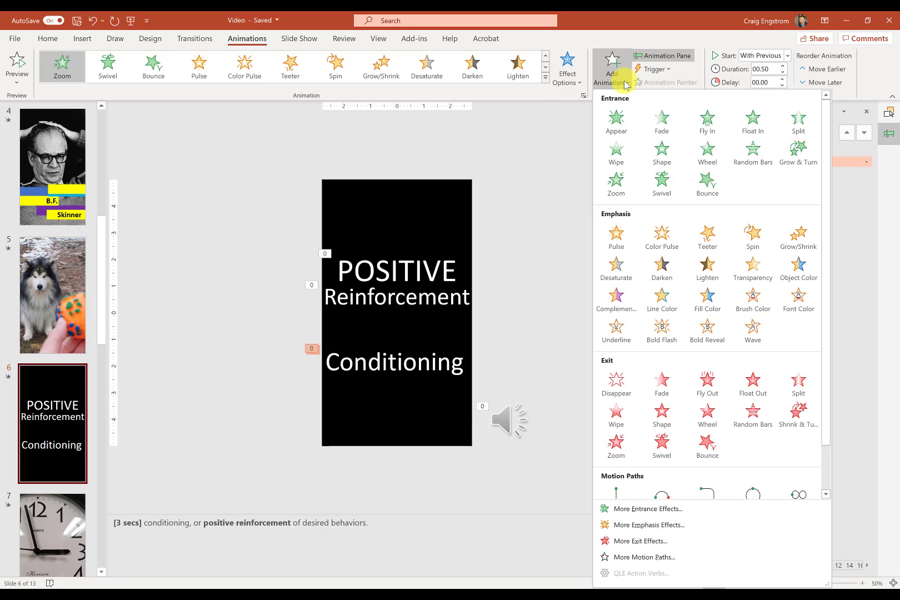
left_click(528, 149)
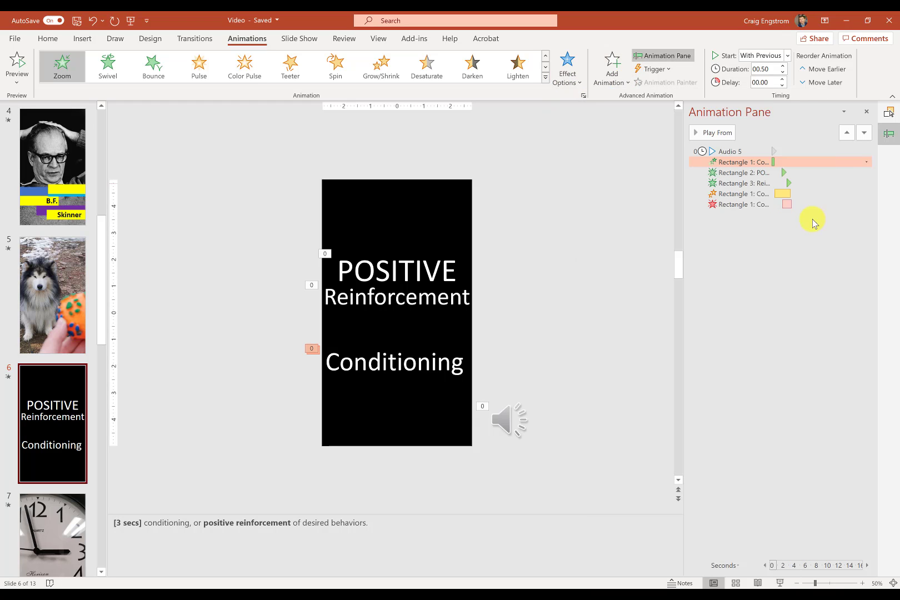
left_click(418, 362)
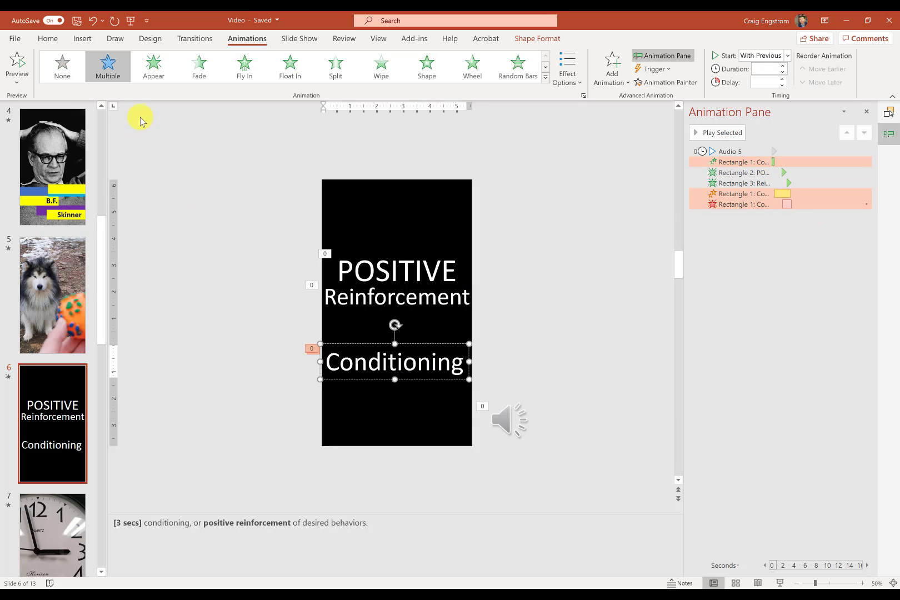
key("Escape")
key("Escape")
left_click(727, 163)
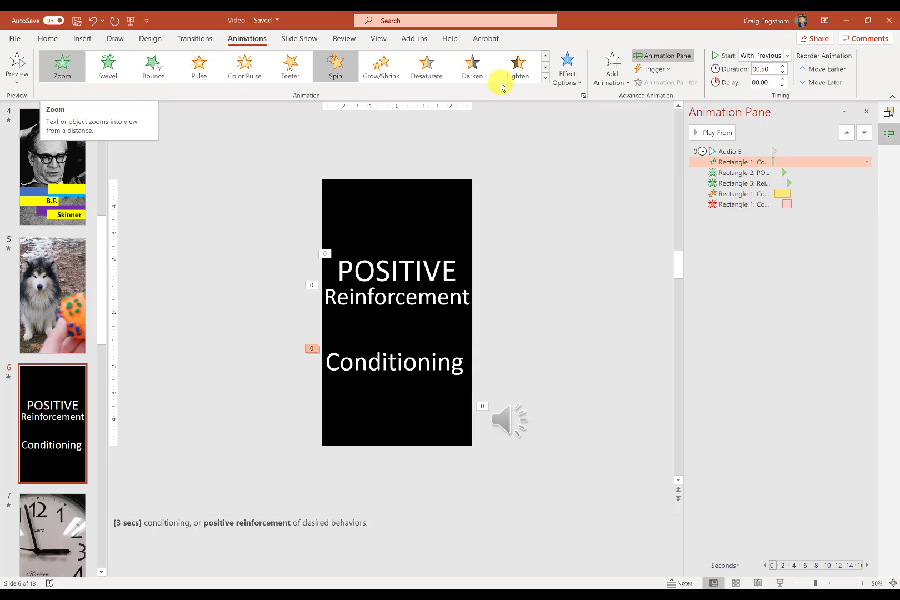
left_click(444, 365)
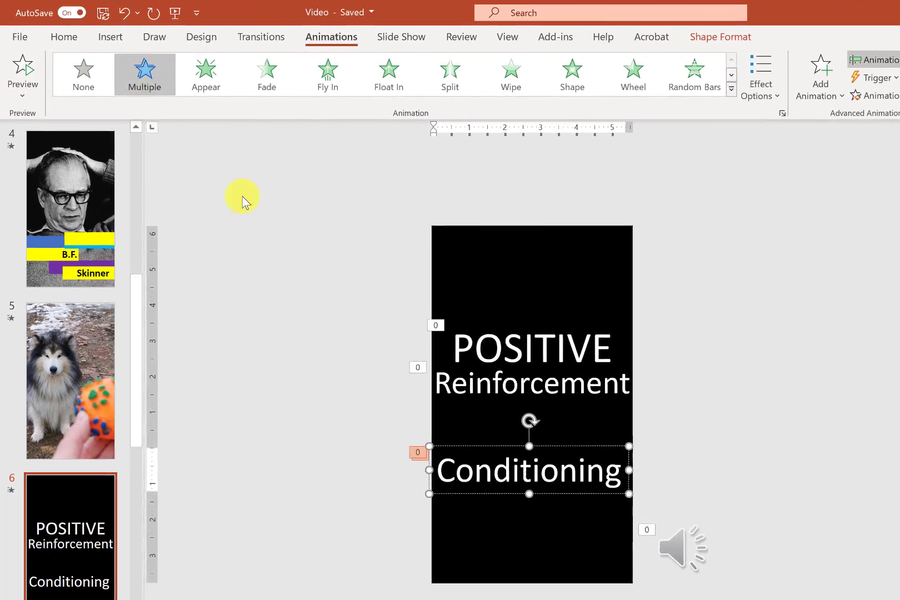
Reapply Zoom as the first Conditioning animation's entrance effect, leaving the Add Animation list unused.
left_click(205, 176)
left_click(884, 187)
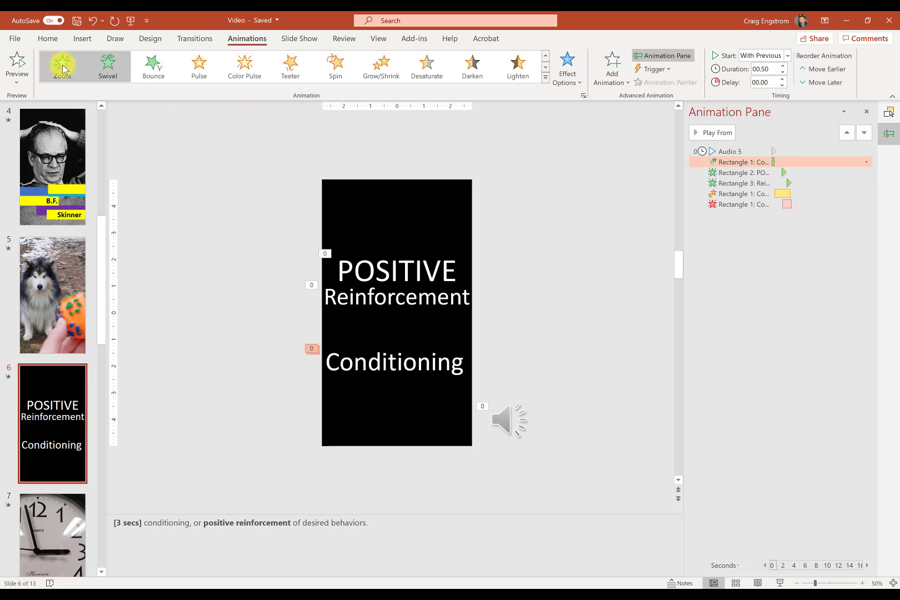
left_click(60, 67)
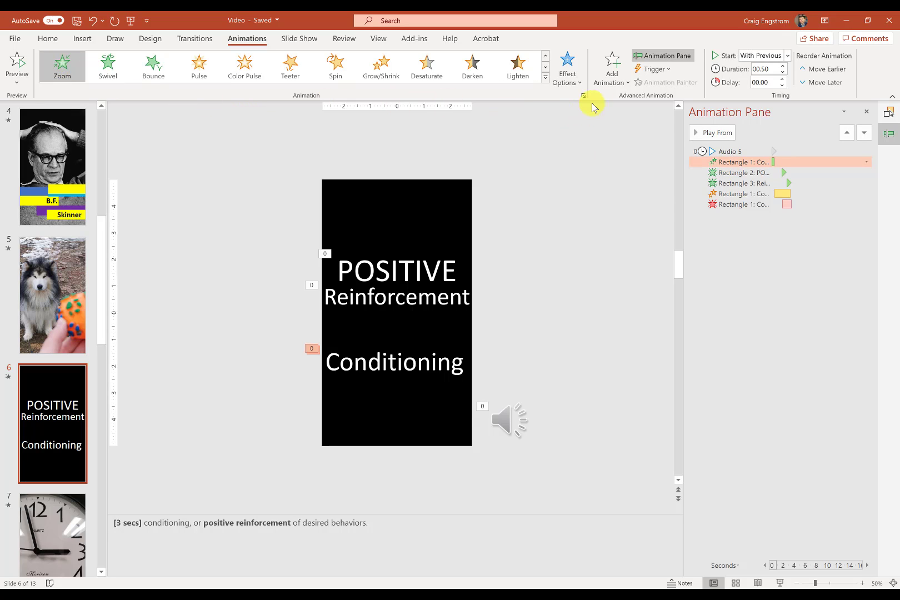
left_click(613, 83)
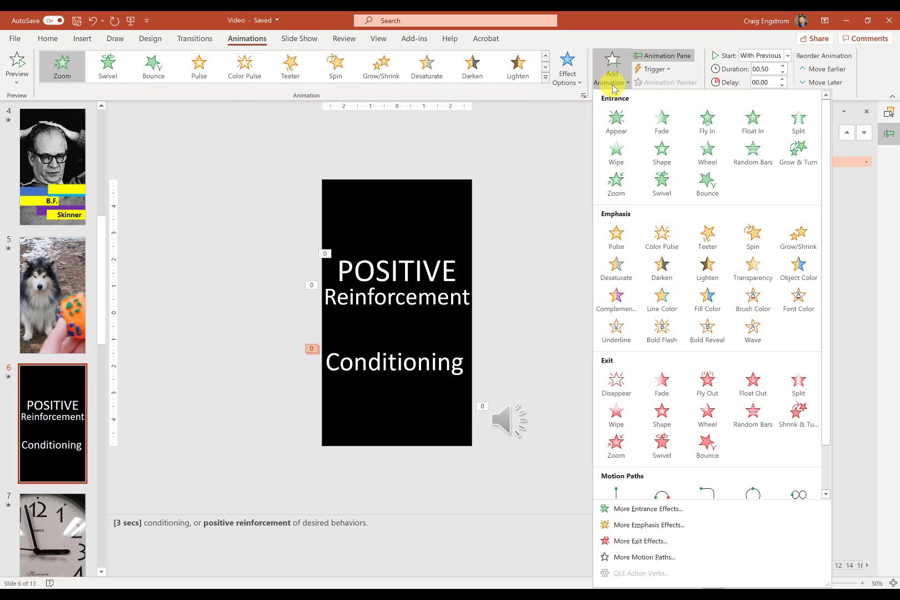
left_click(200, 236)
Insert a new blank slide 7 after slide 6 and add WordArt in the first style.
right_click(28, 487)
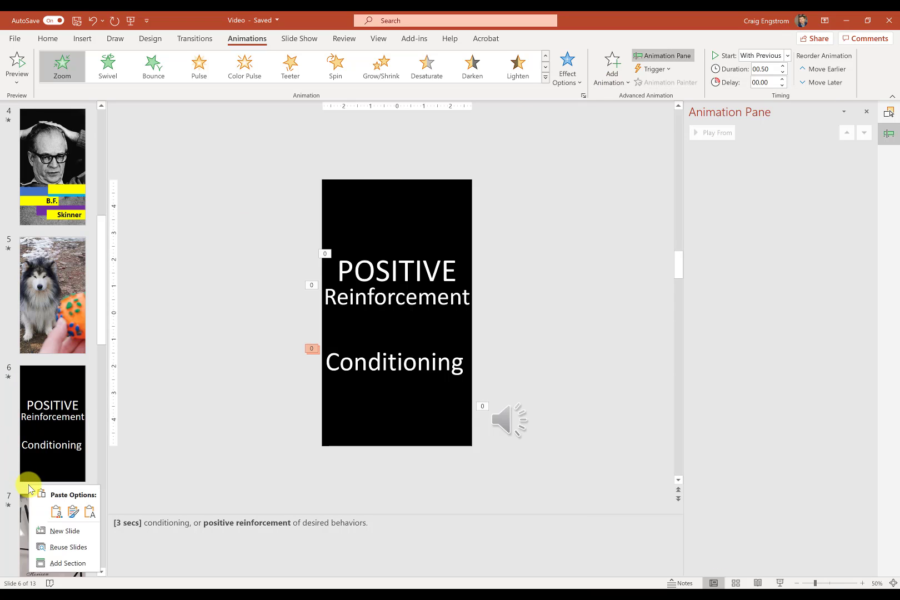
left_click(56, 531)
left_click(44, 346)
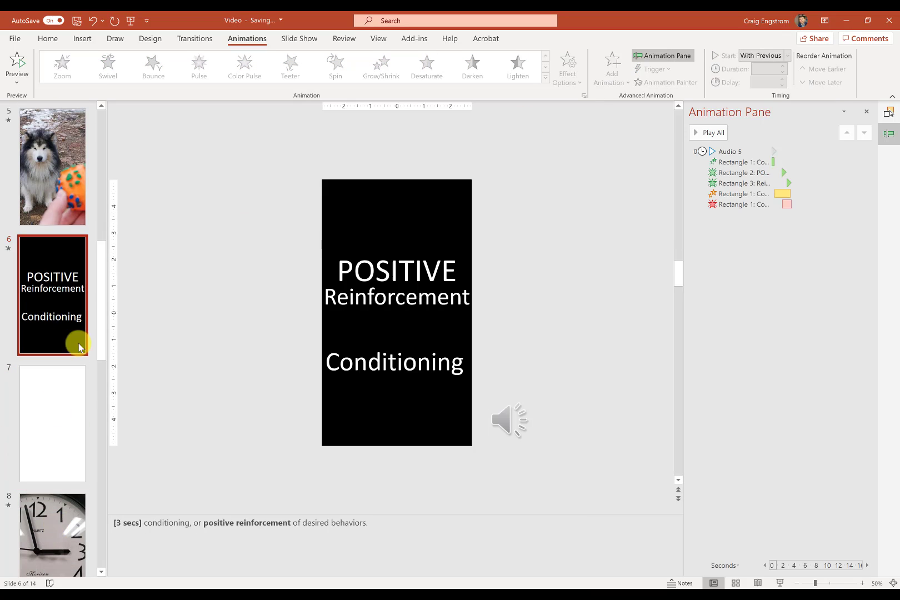
left_click(62, 434)
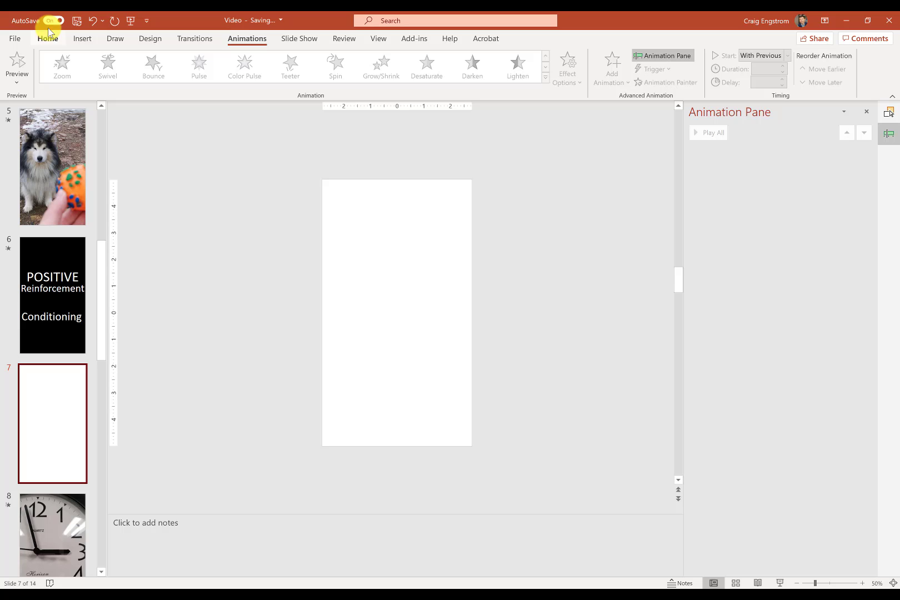
left_click(77, 40)
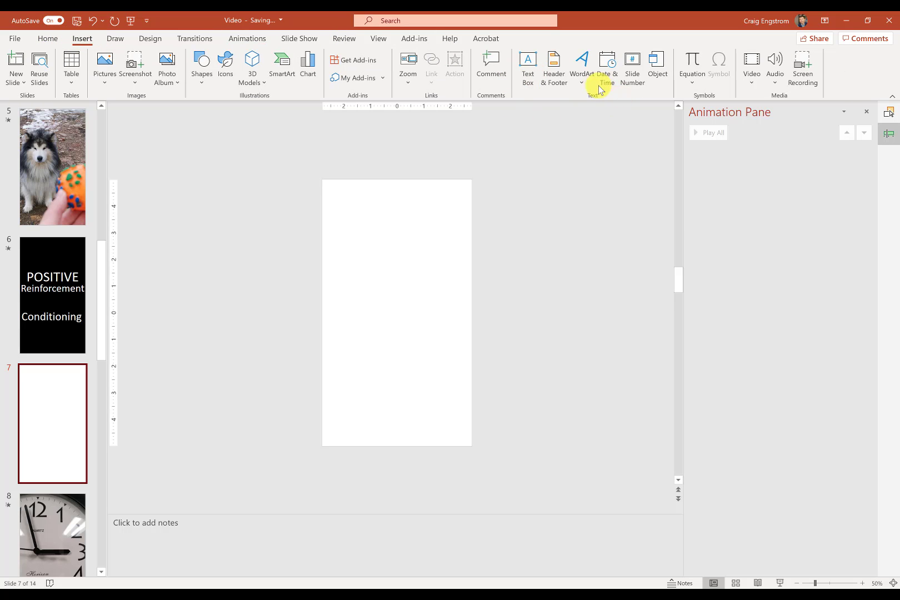
left_click(582, 70)
left_click(583, 107)
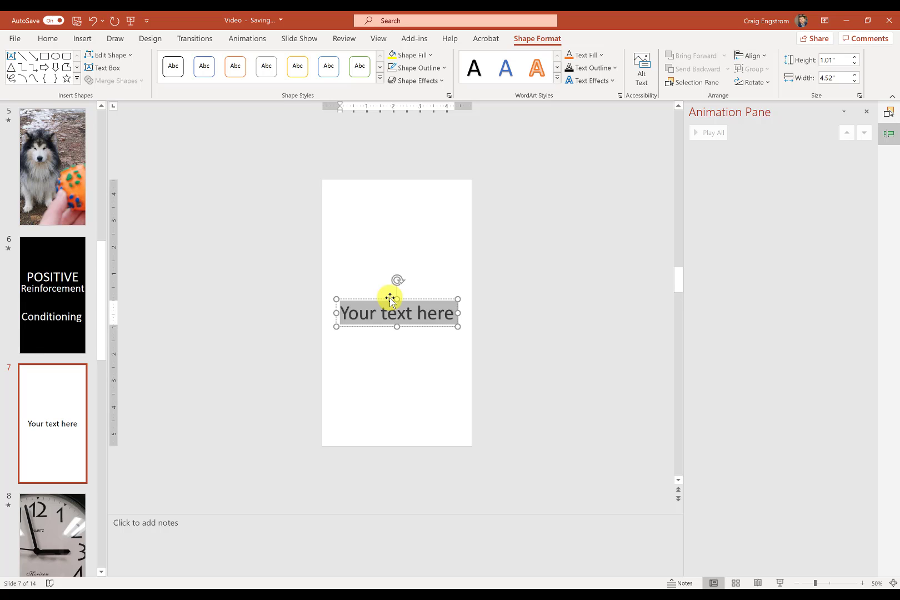
Type 'Conditioning' into the WordArt, correcting the misspelled ending, and exit text editing.
type("Conditionain")
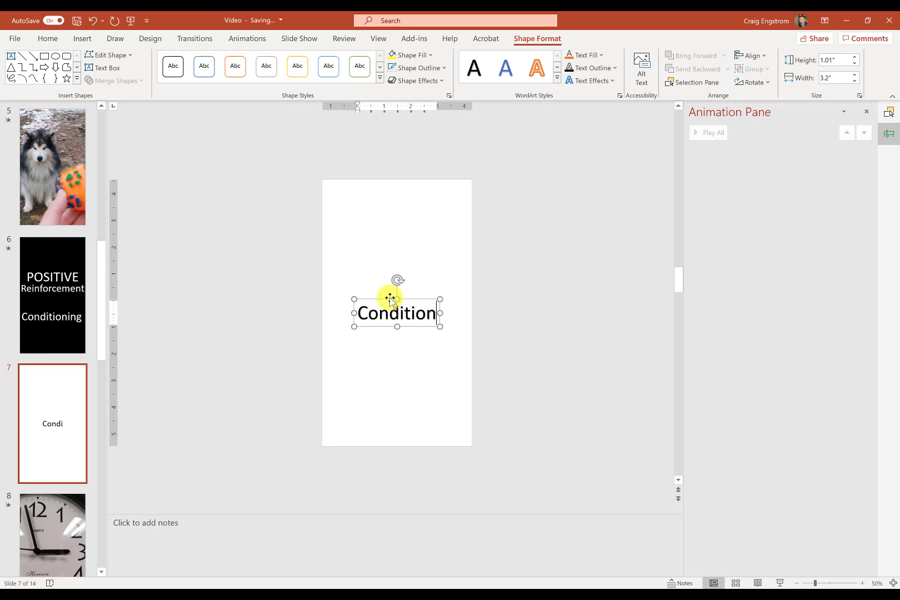
key("BackSpace")
key("BackSpace")
key("BackSpace")
type("ing")
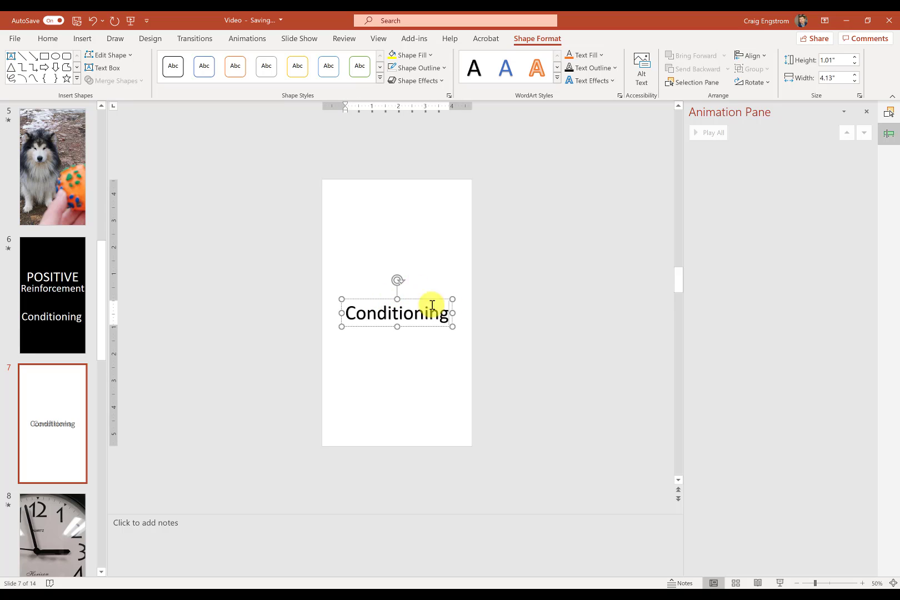
left_click(459, 320)
left_click(423, 325)
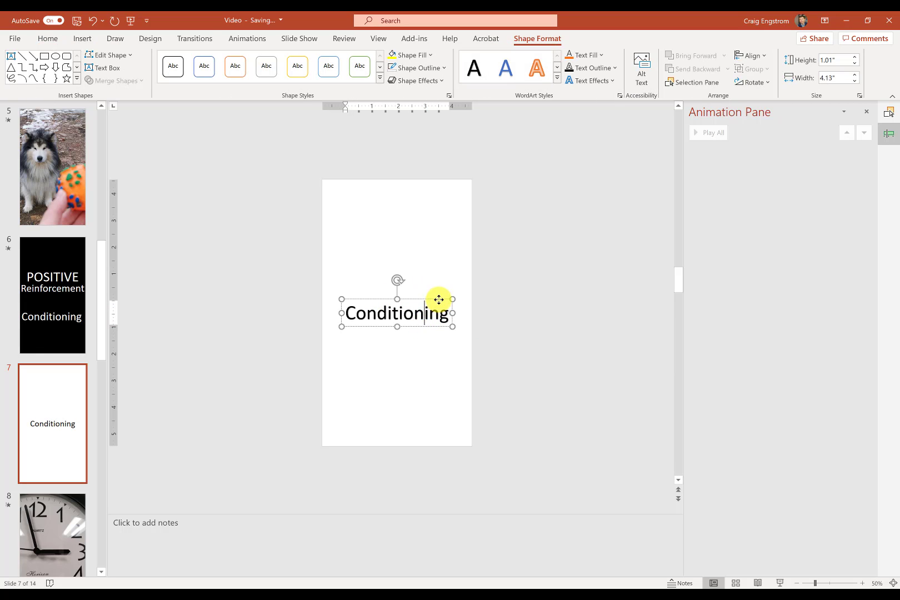
key("Escape")
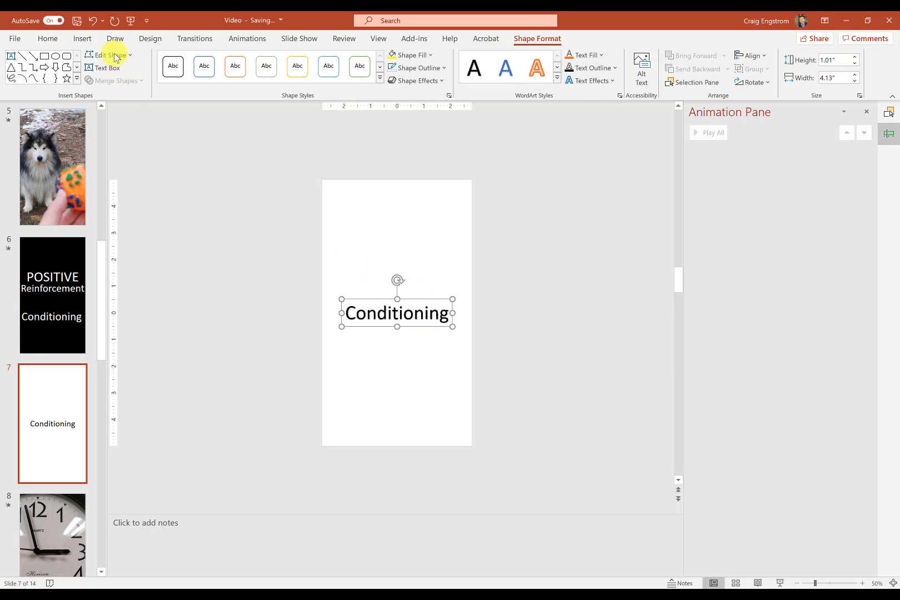
Apply a Zoom entrance to the Conditioning text in place of Grow & Turn.
left_click(234, 39)
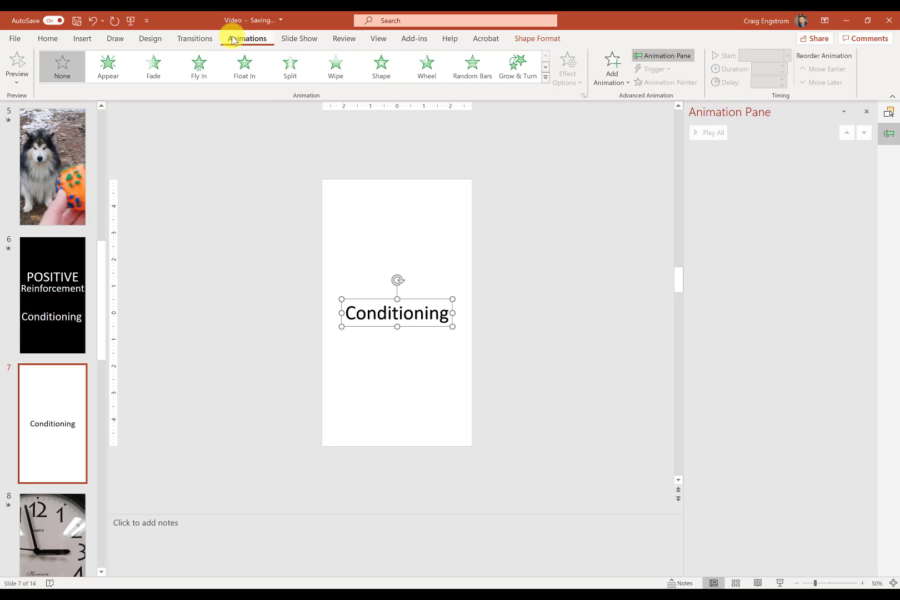
left_click(519, 65)
left_click(546, 77)
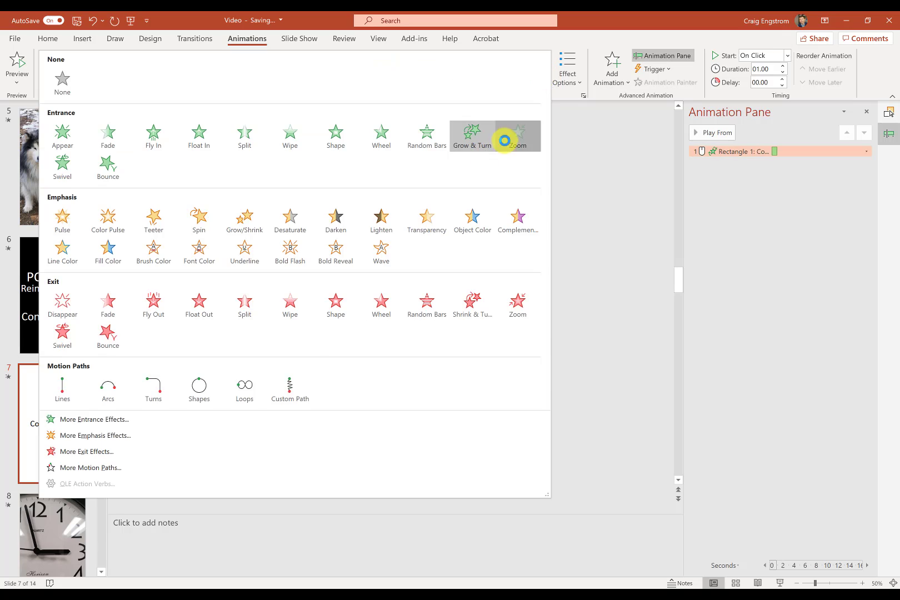
left_click(506, 141)
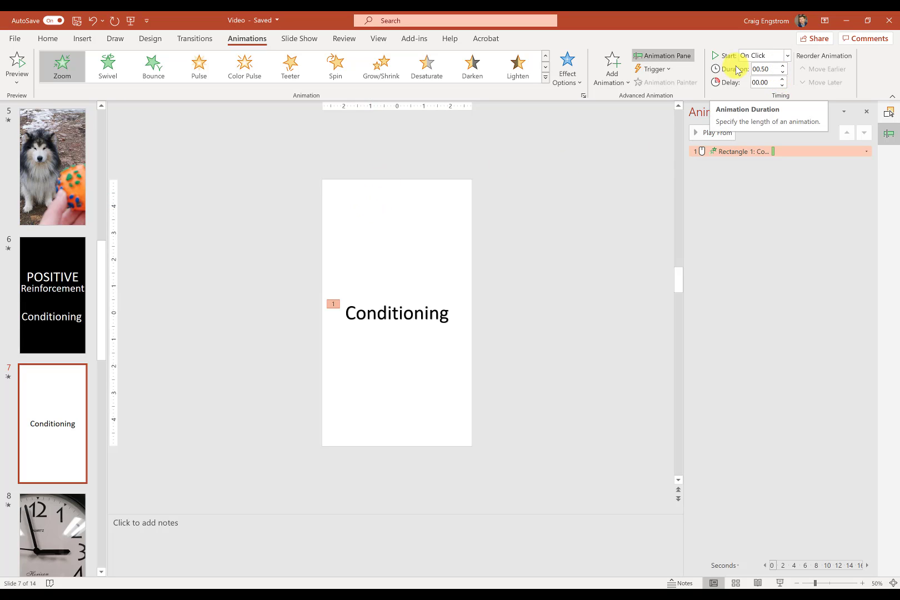
Set the Zoom entrance to start With Previous and reselect the whole Conditioning text box.
left_click(773, 84)
left_click(787, 55)
left_click(761, 81)
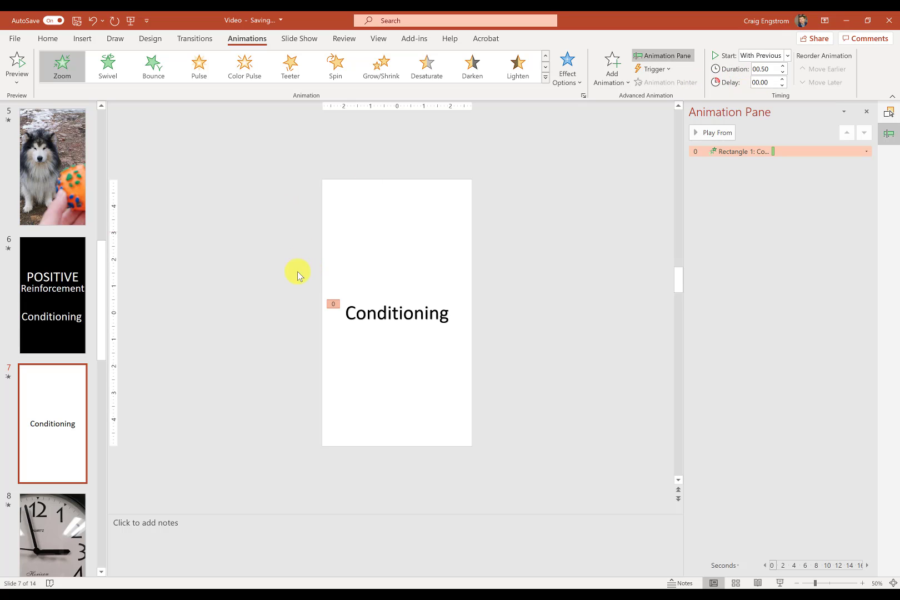
left_click(374, 306)
left_click(464, 305)
left_click(446, 303)
left_click(451, 298)
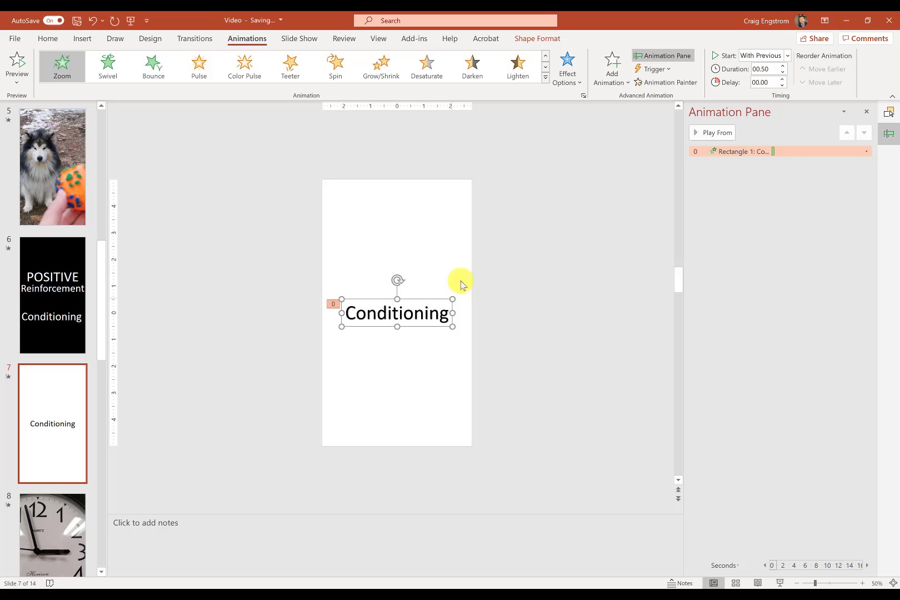
Add a Grow/Shrink emphasis to Conditioning, starting With Previous, 02.00 long with a 00.50 delay.
left_click(615, 87)
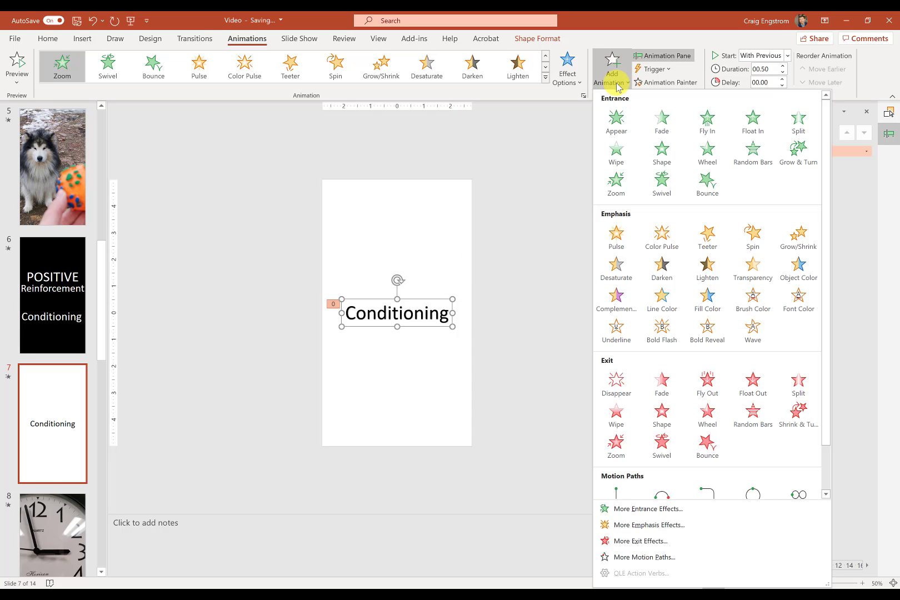
left_click(799, 235)
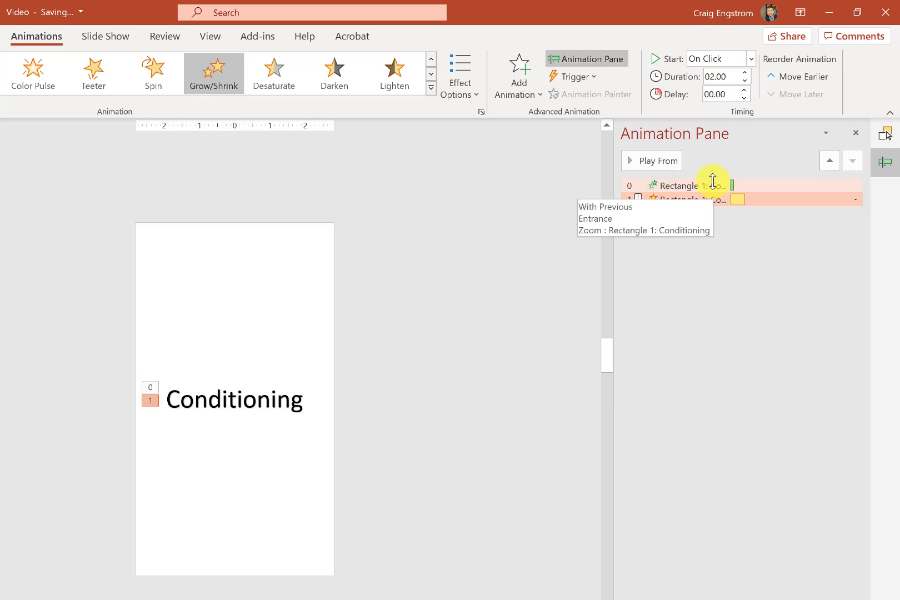
left_click(715, 186)
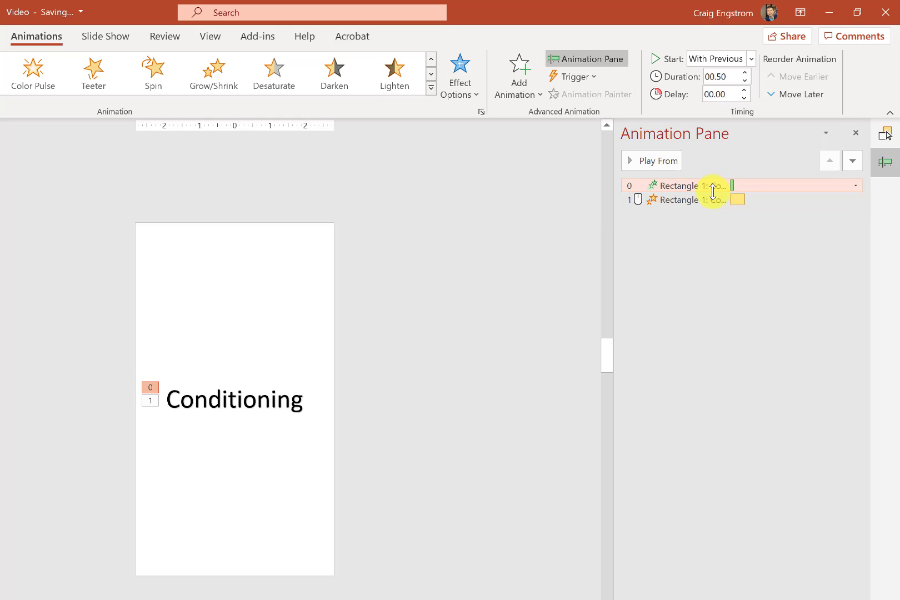
left_click(712, 197)
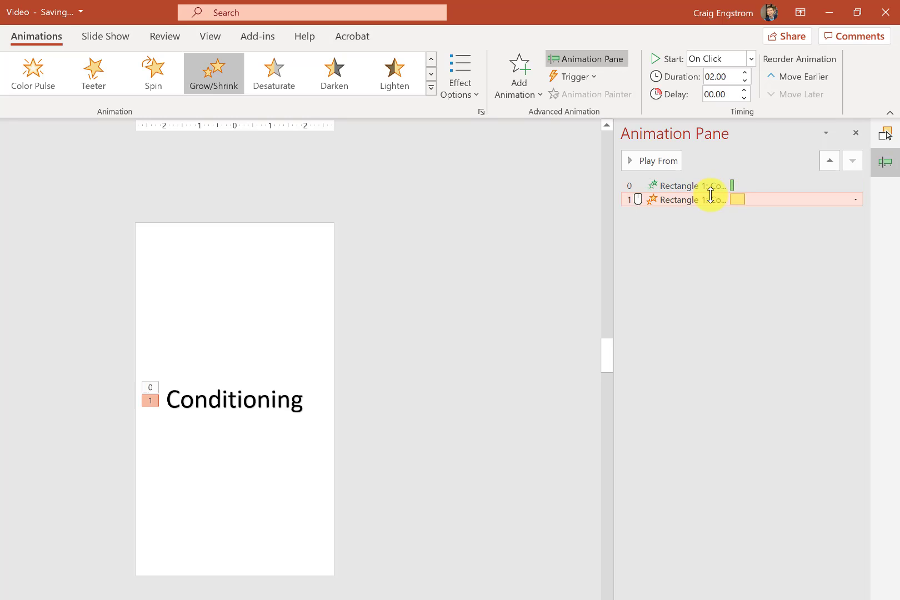
left_click(744, 90)
mouse_move(739, 199)
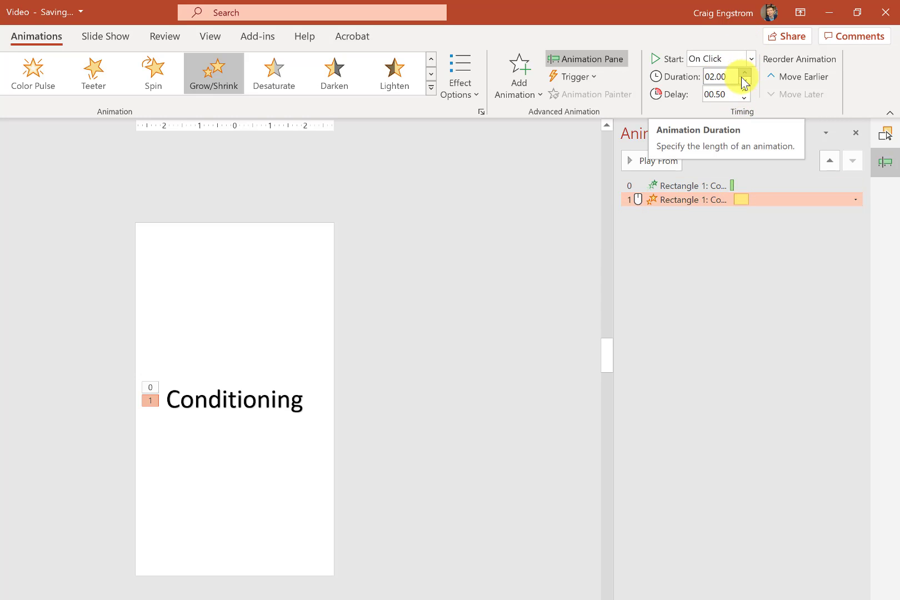
left_click(715, 59)
left_click(714, 90)
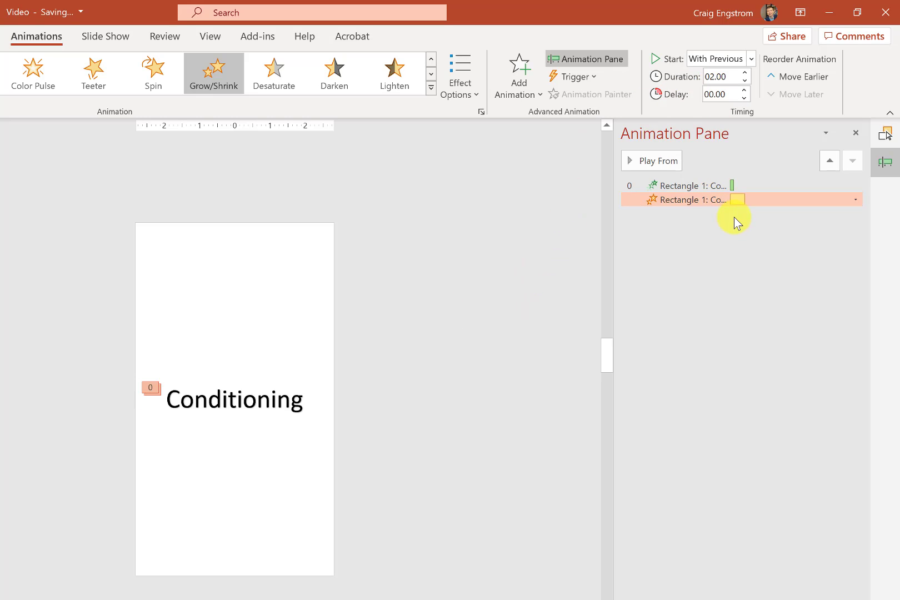
left_click(744, 90)
left_click(744, 90)
Add a Zoom exit to the Conditioning text with the Slide Center vanishing point.
left_click(520, 90)
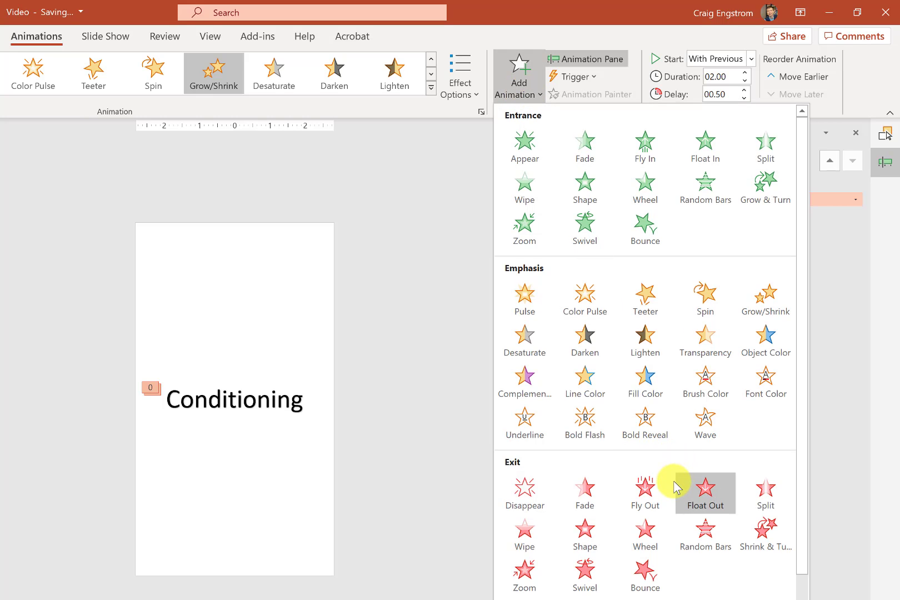
left_click(533, 576)
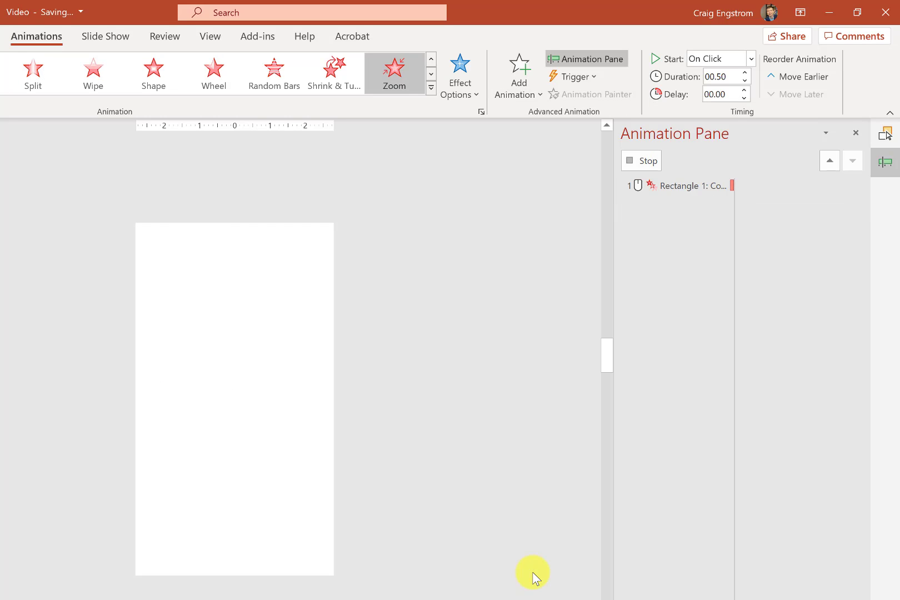
left_click(523, 91)
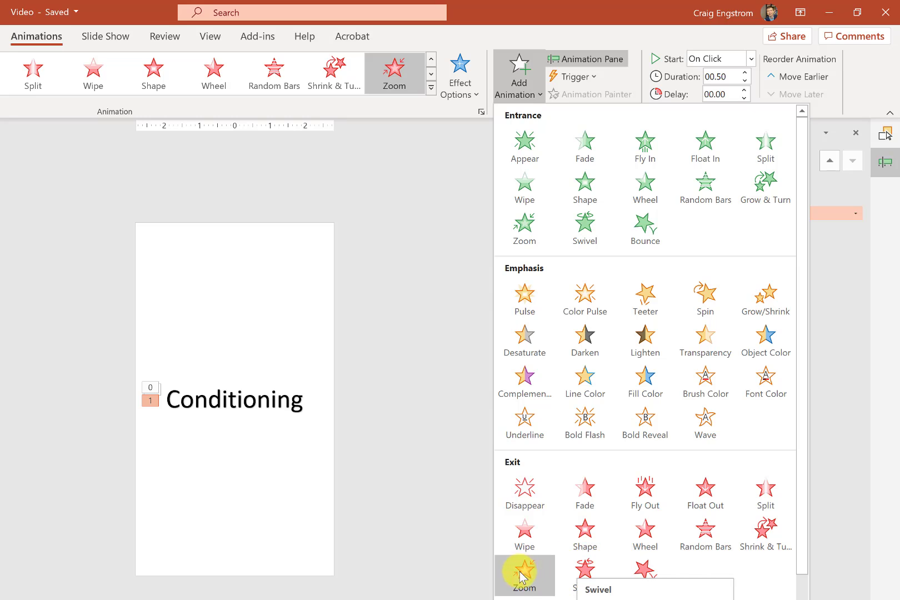
left_click(448, 90)
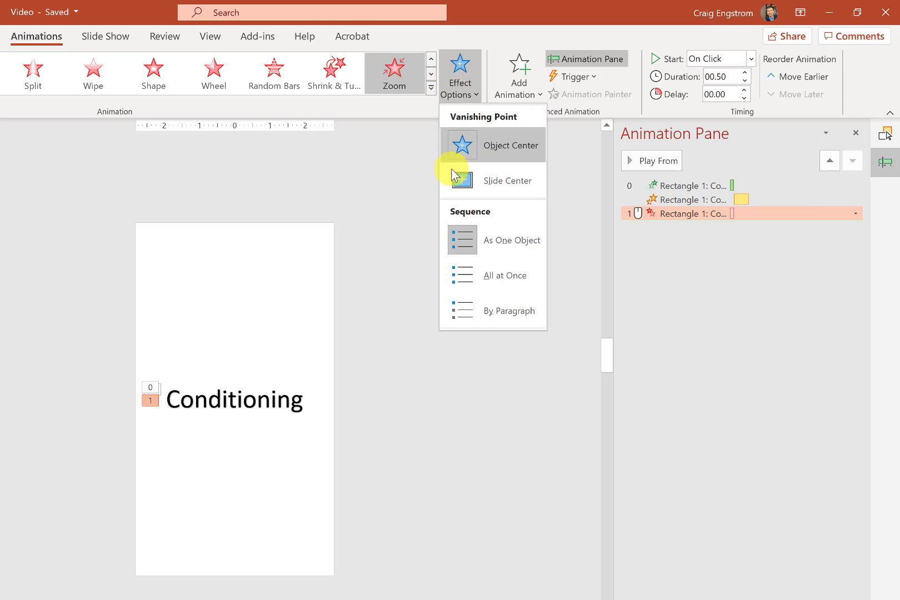
left_click(467, 192)
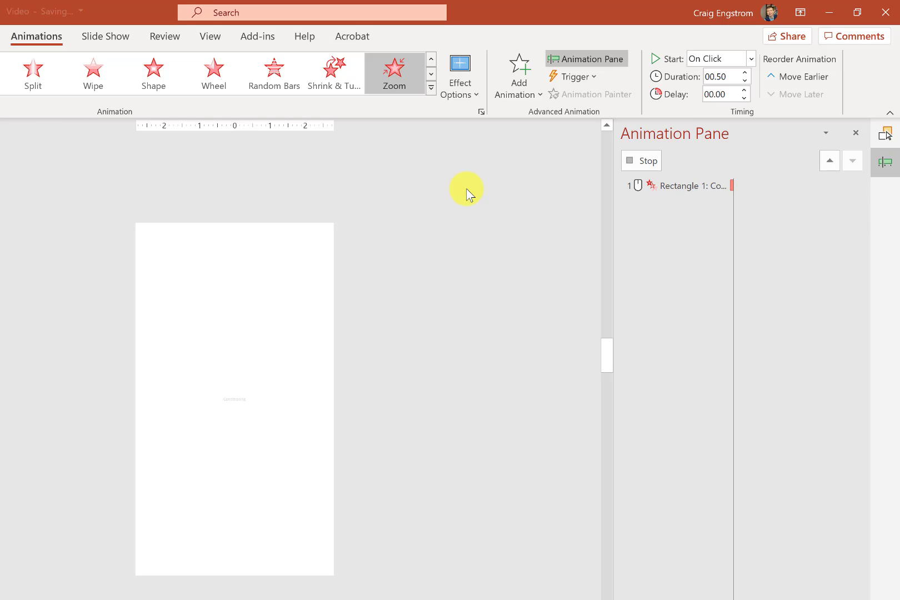
left_click(512, 93)
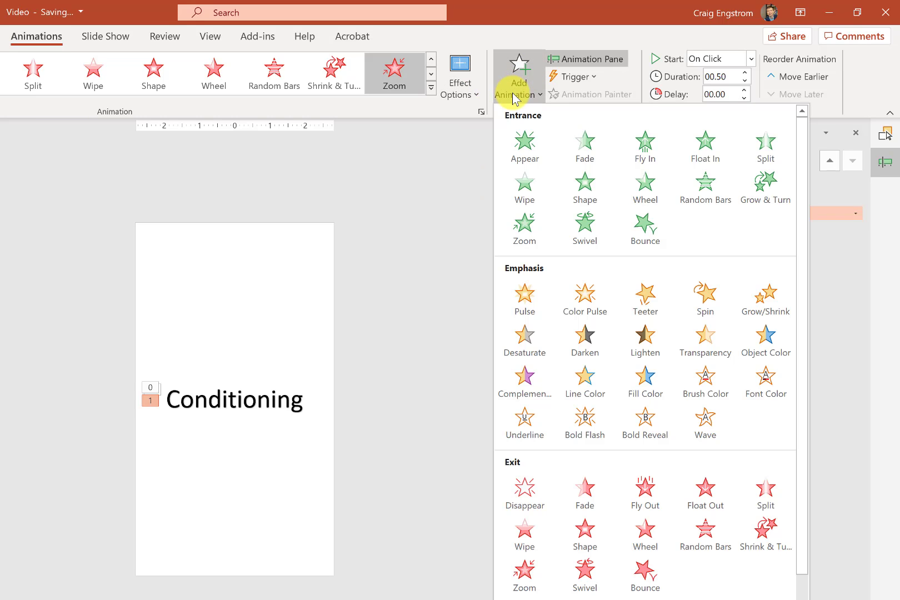
left_click(393, 410)
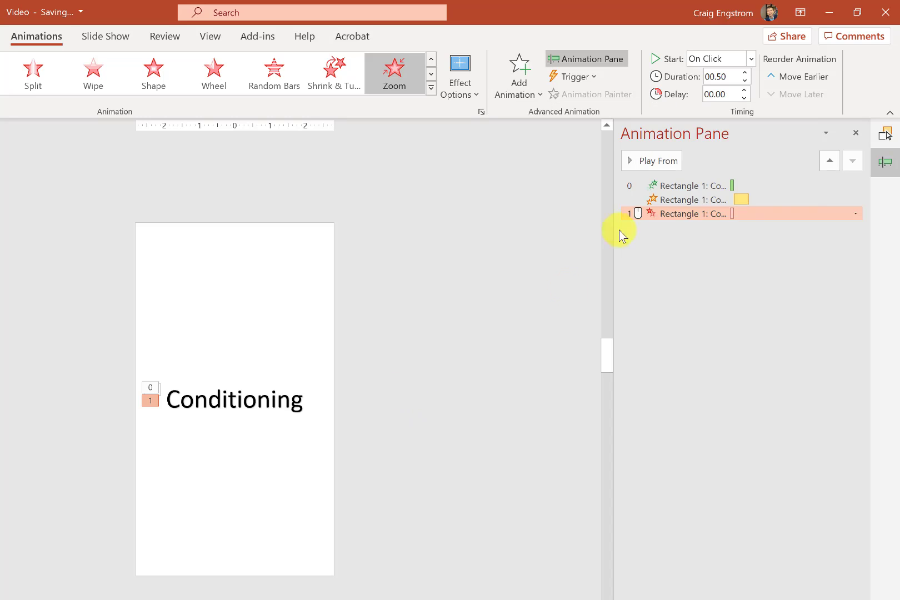
left_click(855, 213)
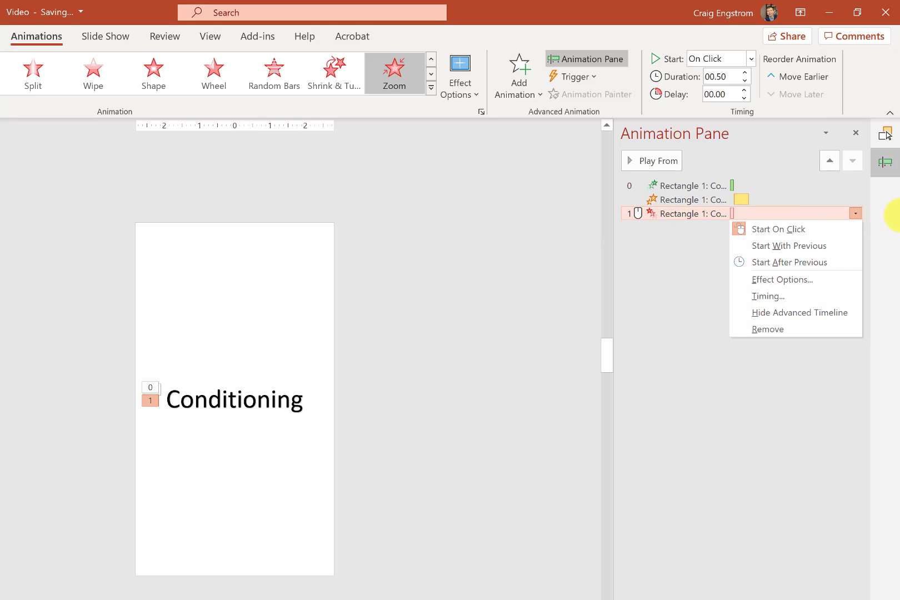
Remove the Zoom exit and add a Shrink & Turn exit to Conditioning.
left_click(776, 328)
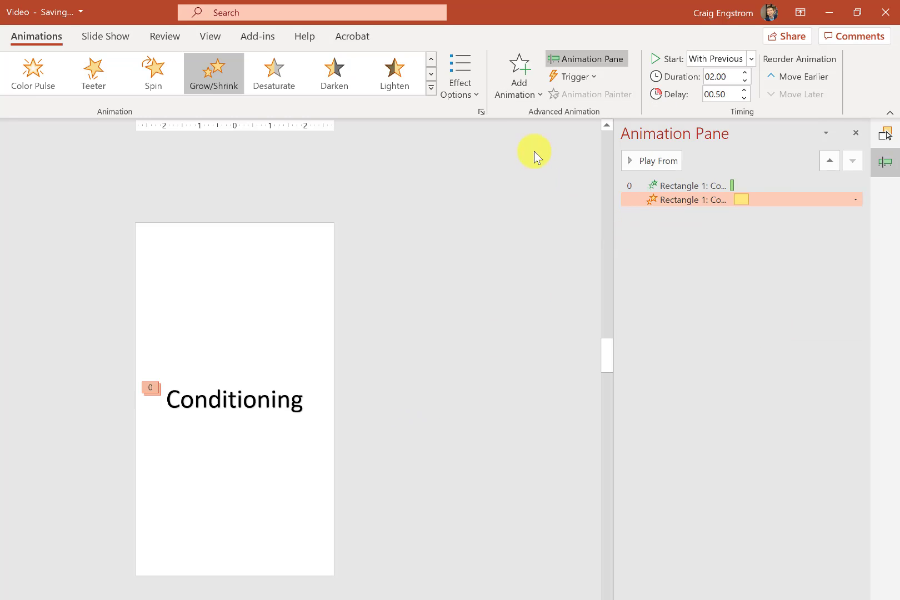
left_click(223, 402)
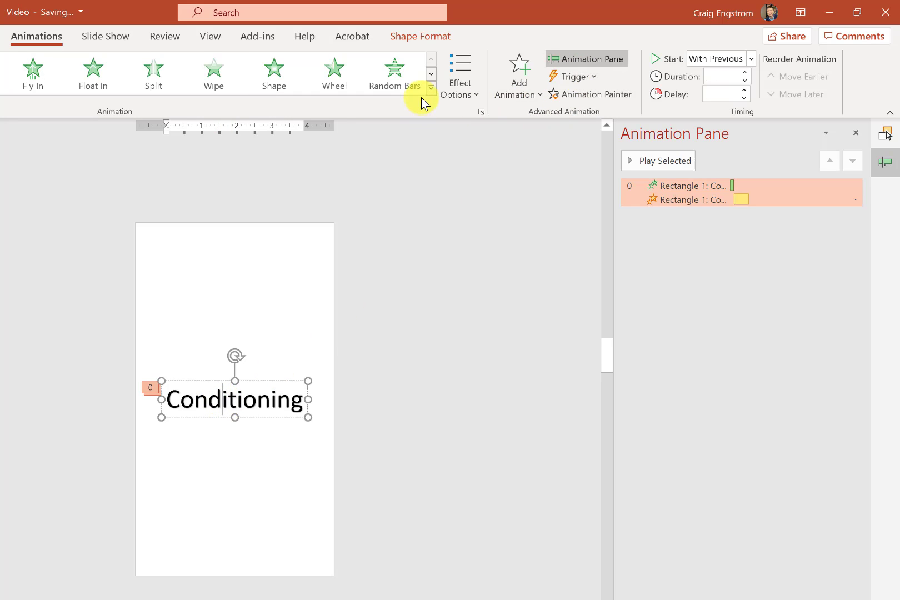
left_click(510, 86)
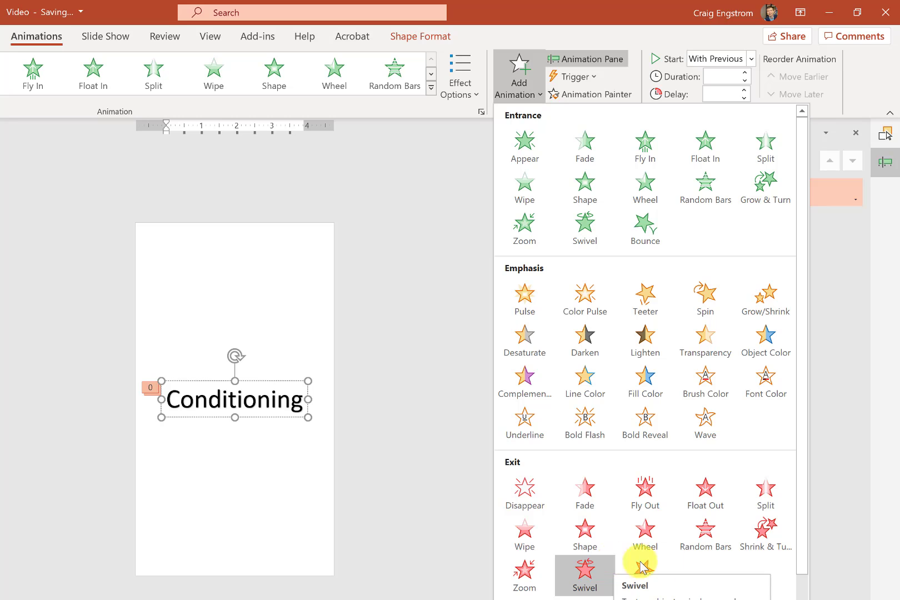
left_click(770, 548)
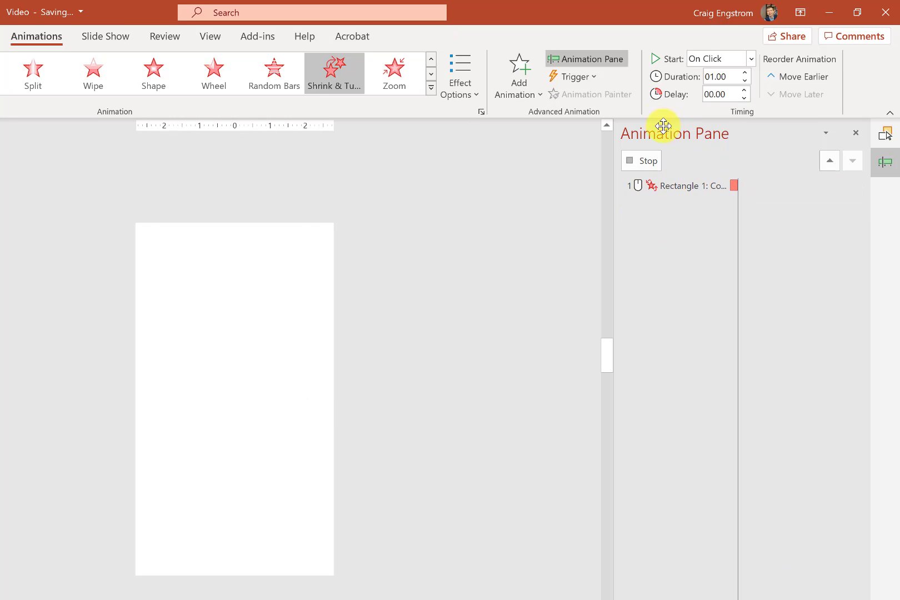
left_click(562, 75)
left_click(562, 75)
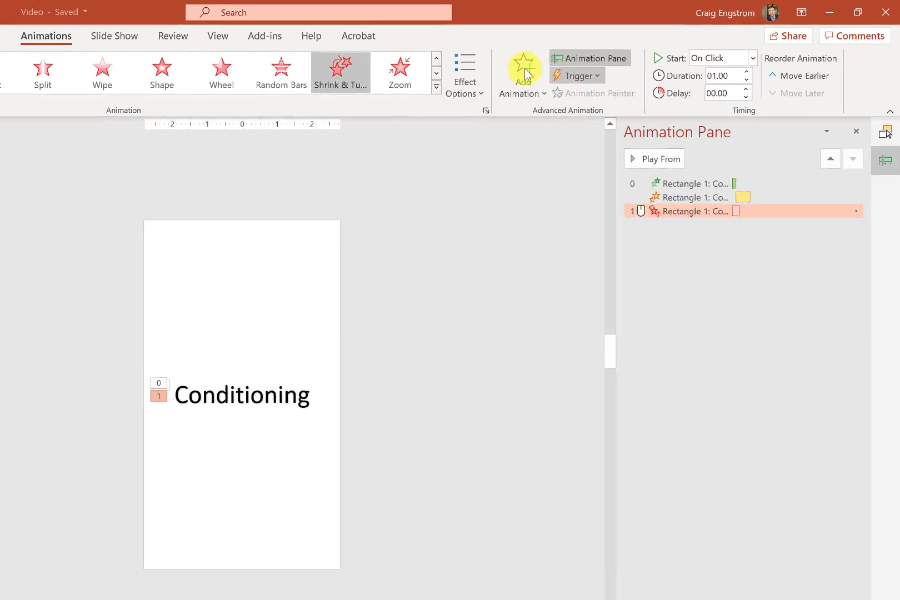
Add a Fade exit to Conditioning and remove the Shrink & Turn exit.
left_click(525, 74)
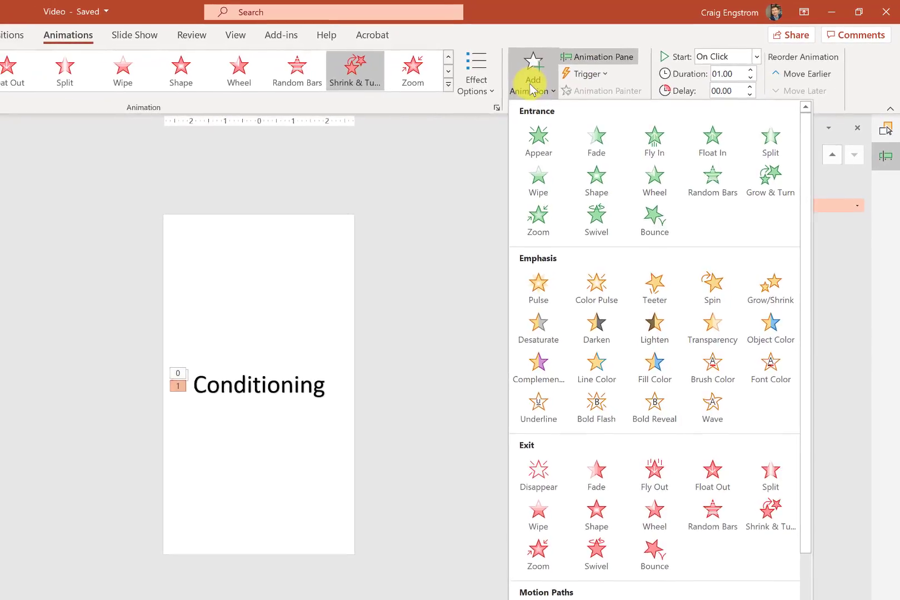
left_click(475, 83)
left_click(476, 84)
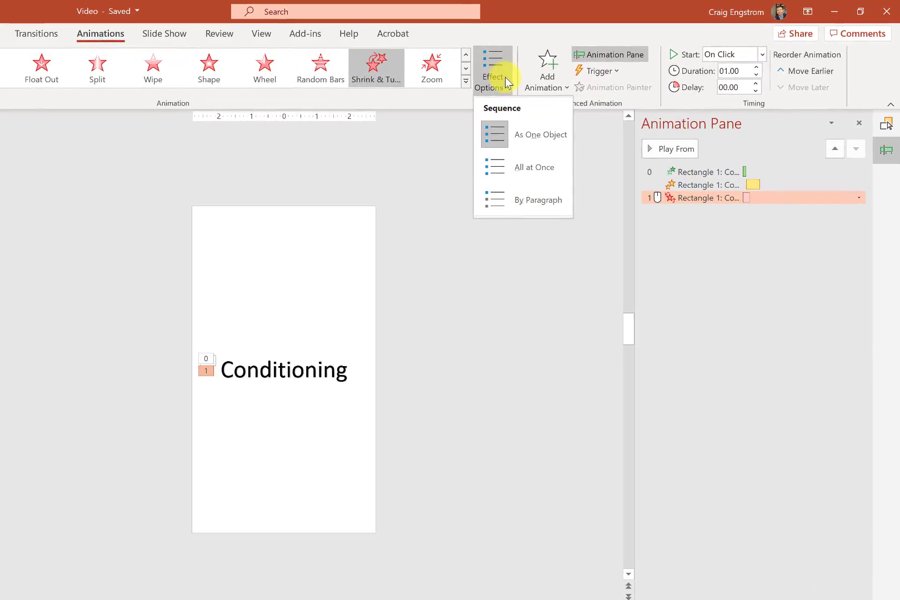
left_click(547, 74)
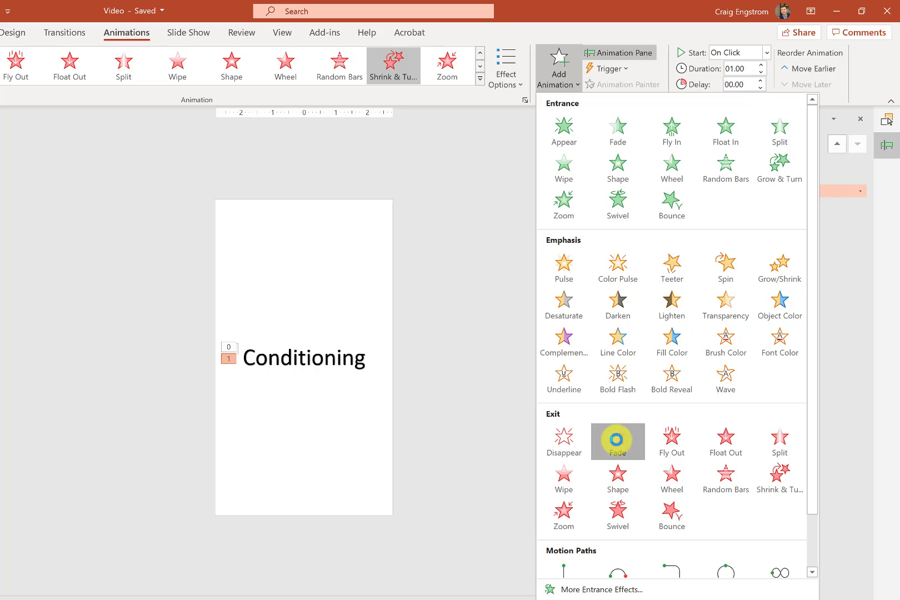
left_click(618, 439)
left_click(860, 192)
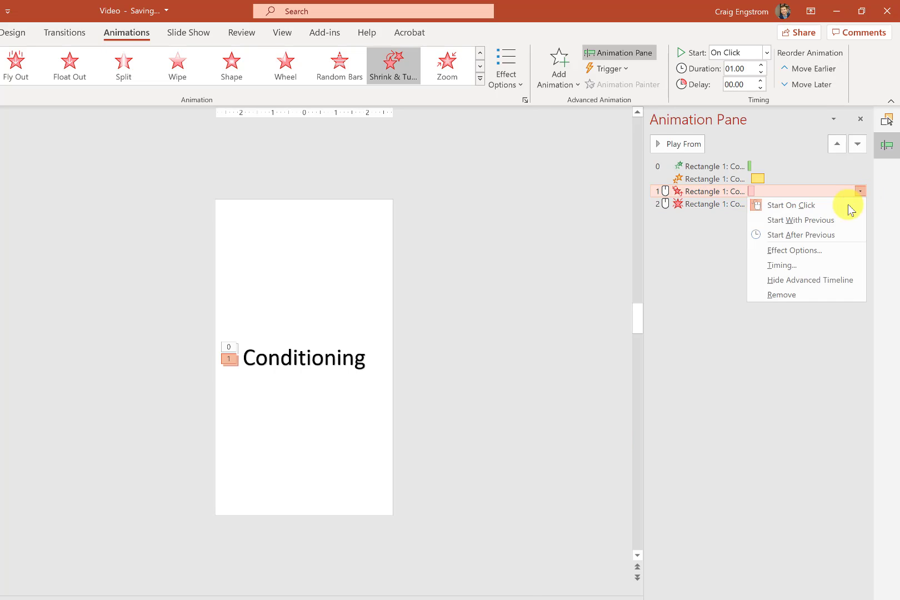
left_click(797, 294)
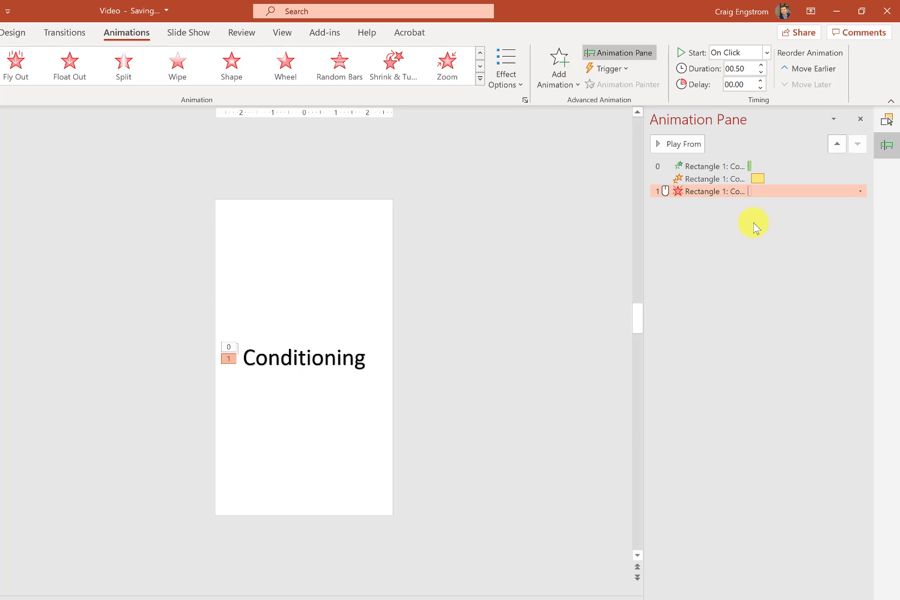
Set the Fade exit to With Previous, 01.00 duration and 02.50 delay, then return to slide 6.
left_click(679, 190)
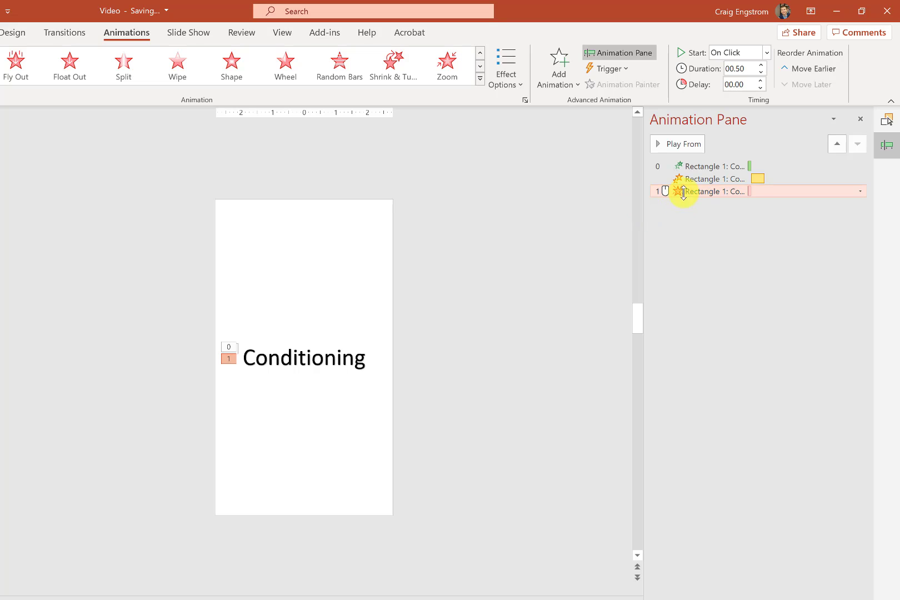
left_click(739, 56)
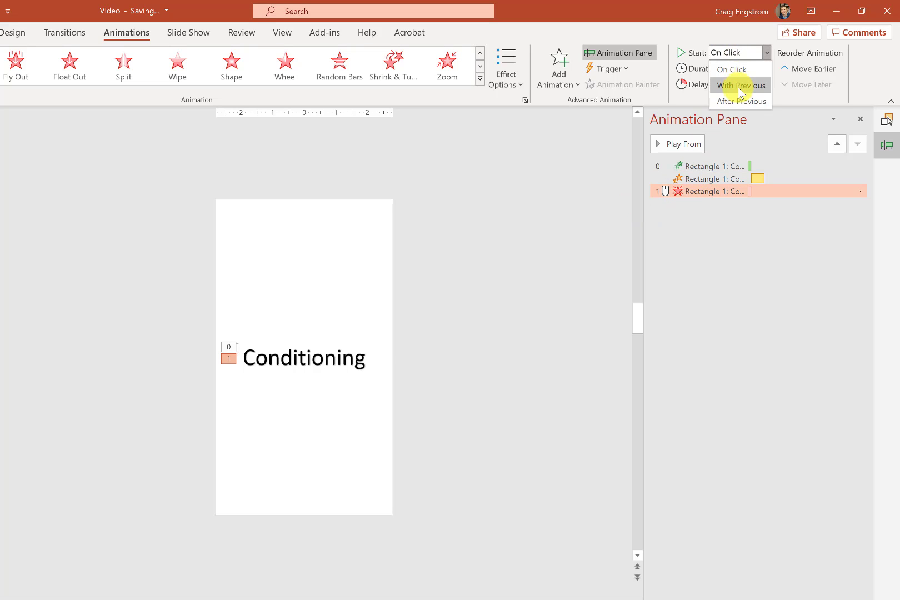
left_click(736, 86)
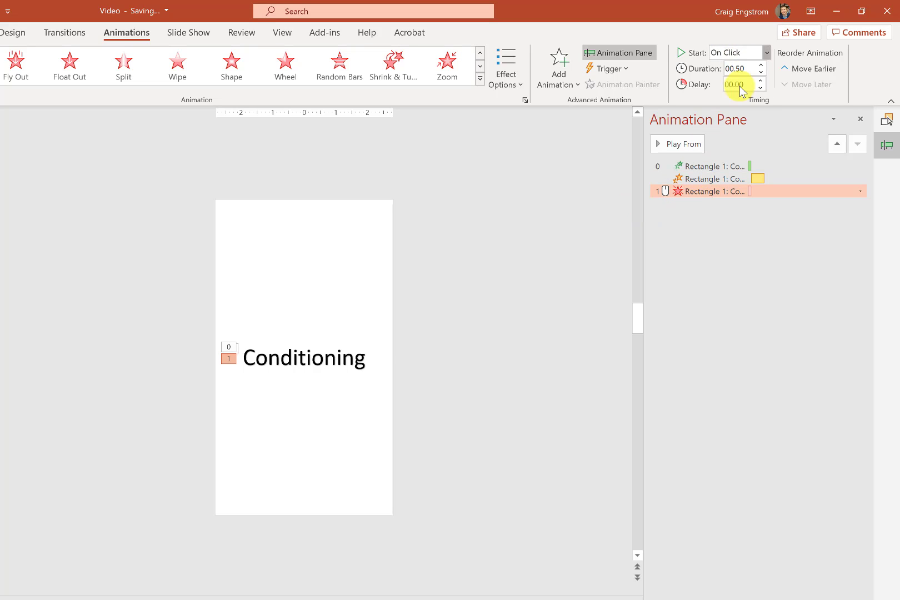
left_click(709, 178)
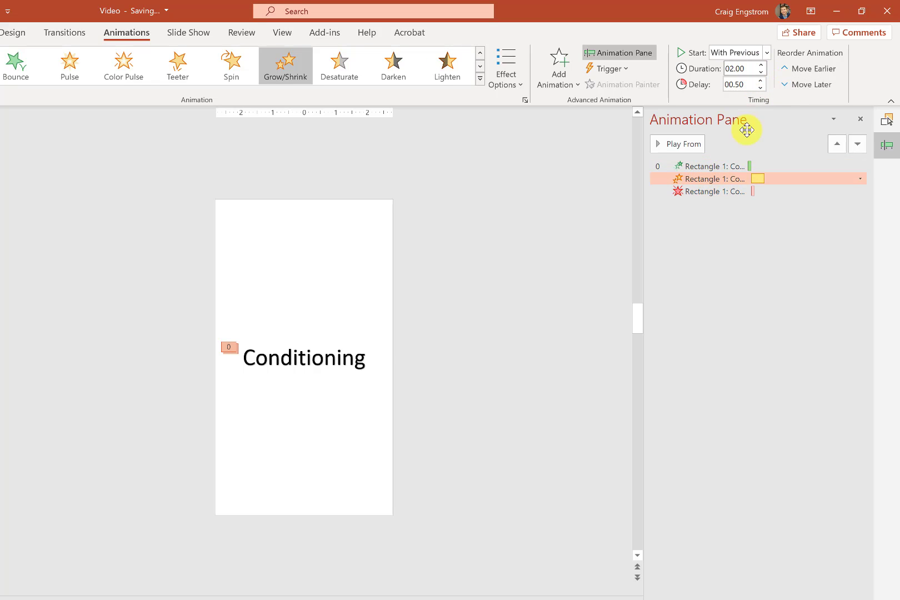
left_click(706, 191)
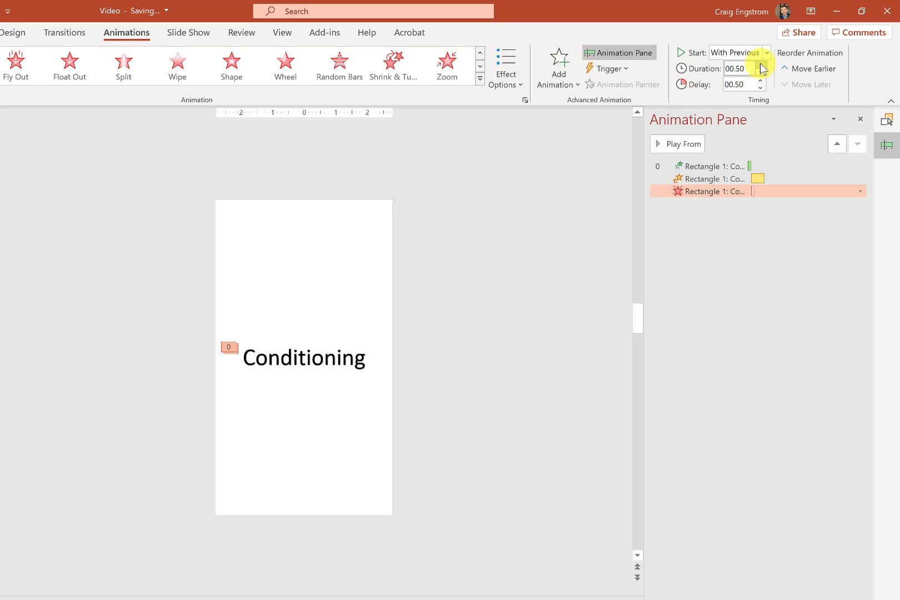
left_click(760, 65)
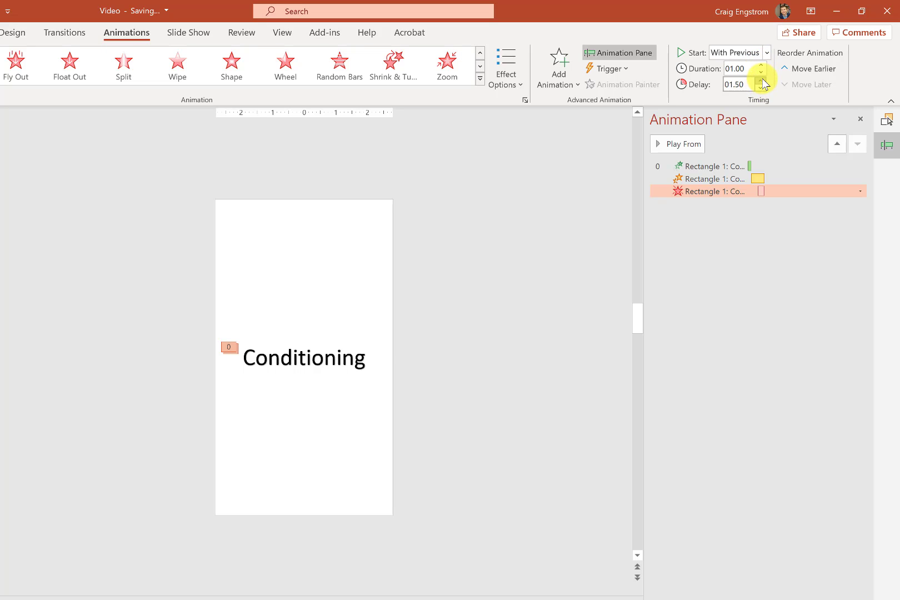
double_click(739, 69)
type("4")
key("Return")
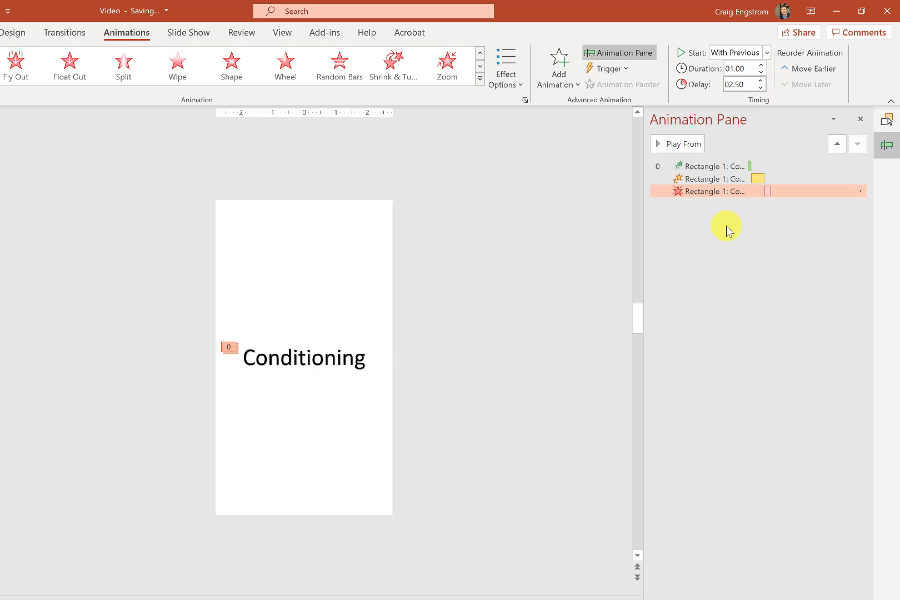
left_click(735, 69)
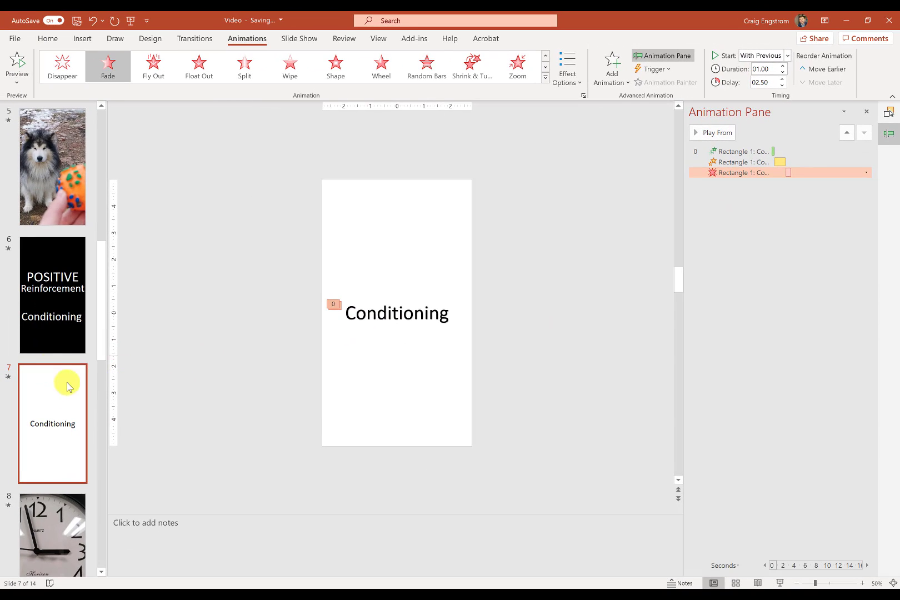
left_click(33, 277)
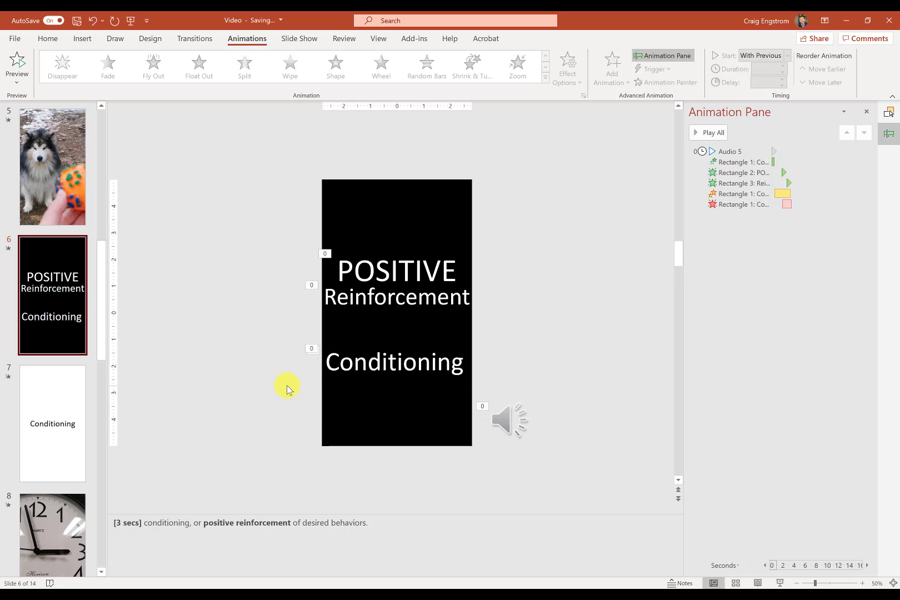
Preview the white slide's and slide 6's animations, checking POSITIVE's 01.80 and Reinforcement's 02.70 delays.
left_click(53, 391)
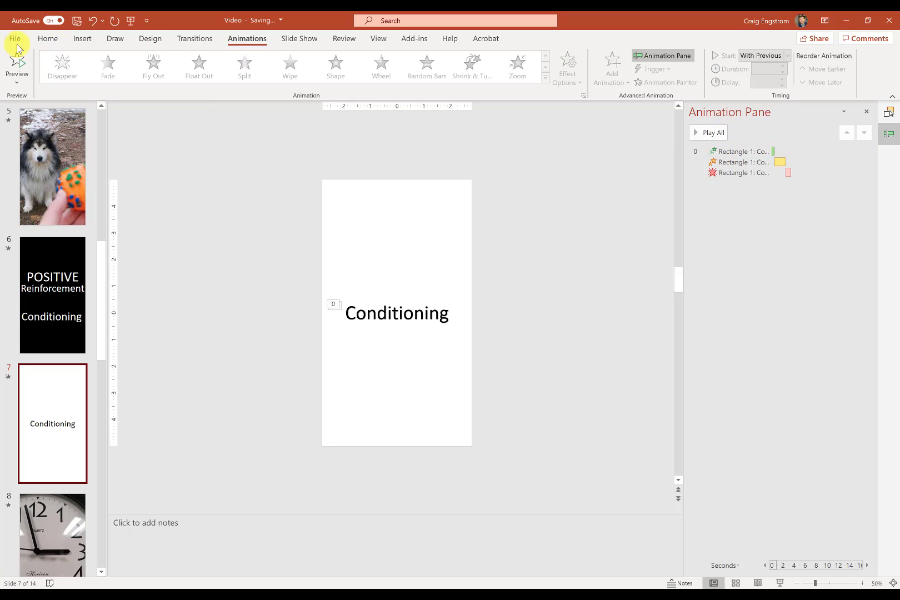
left_click(11, 62)
left_click(68, 304)
left_click(400, 361)
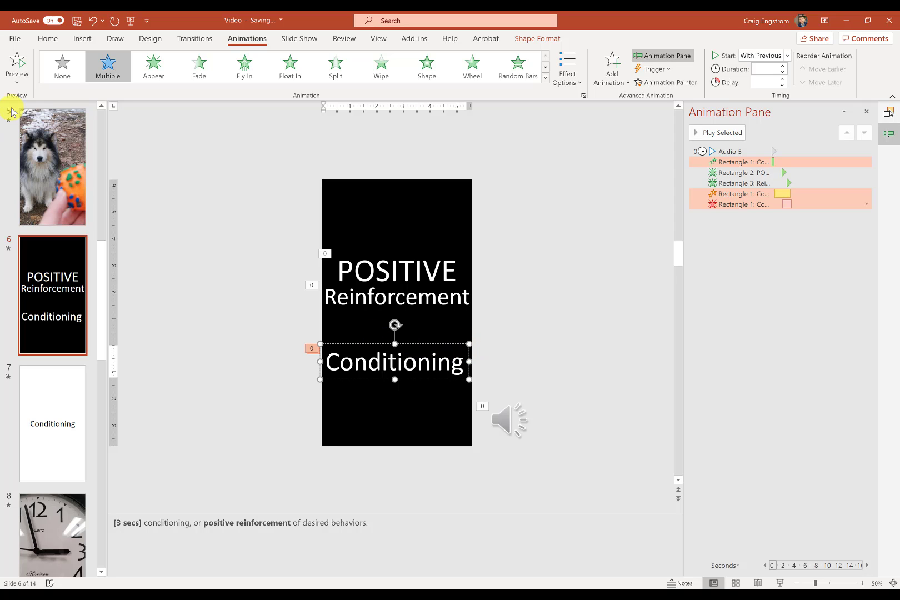
left_click(17, 61)
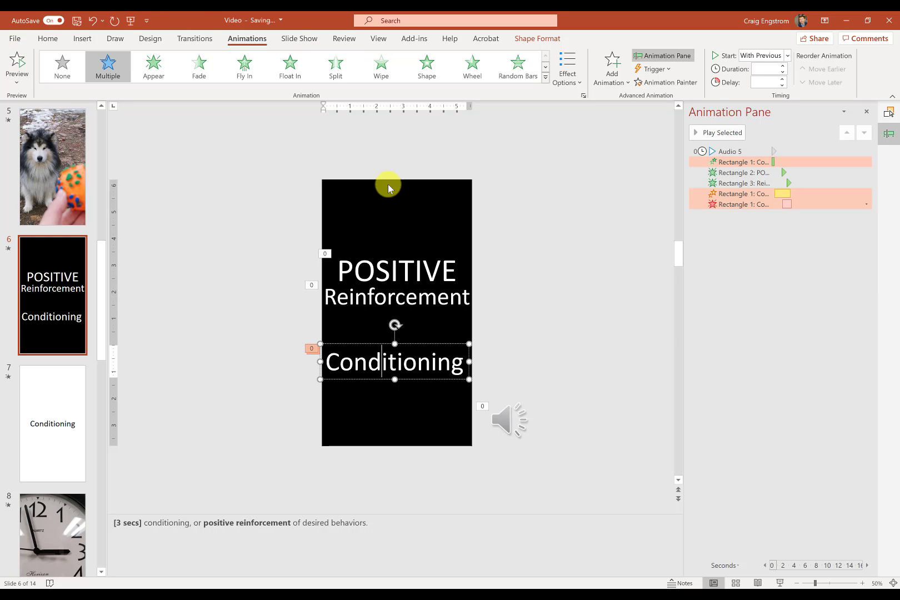
left_click(388, 262)
left_click(390, 296)
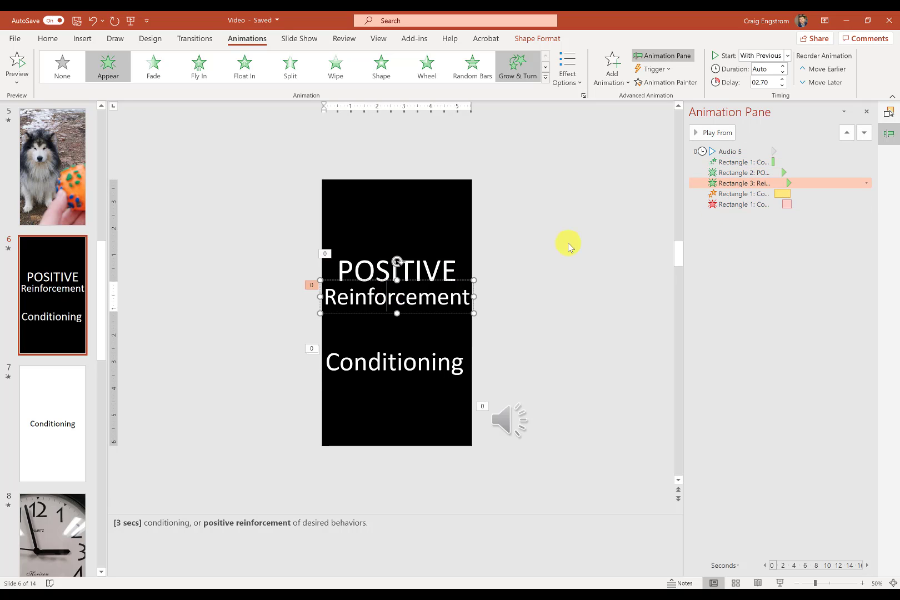
left_click(757, 171)
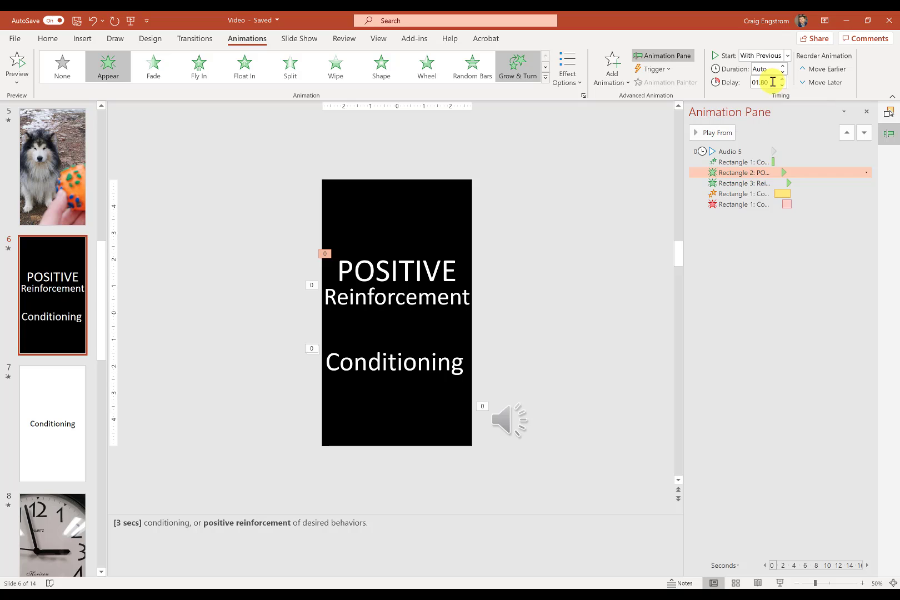
left_click(759, 183)
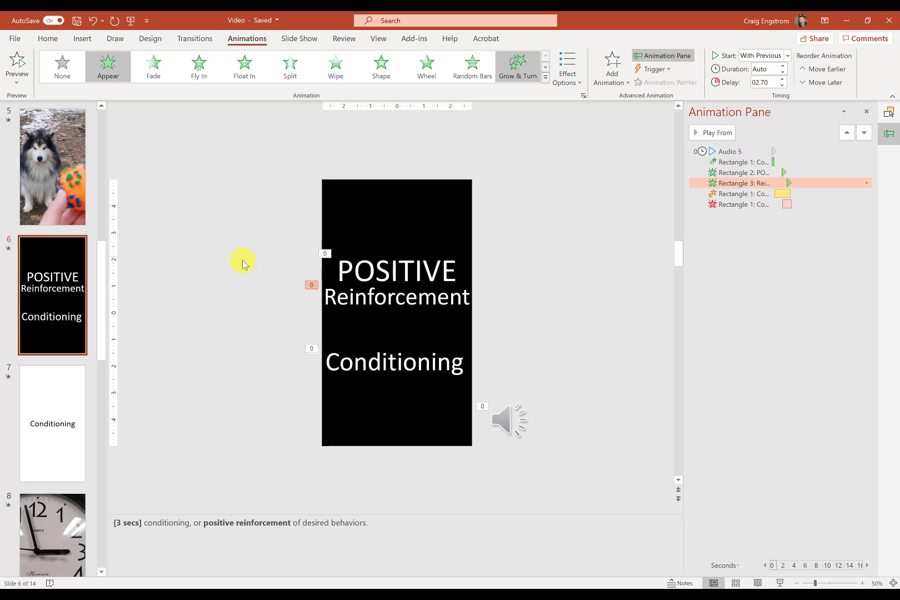
Delete the white Conditioning slide and return to slide 6.
left_click(48, 420)
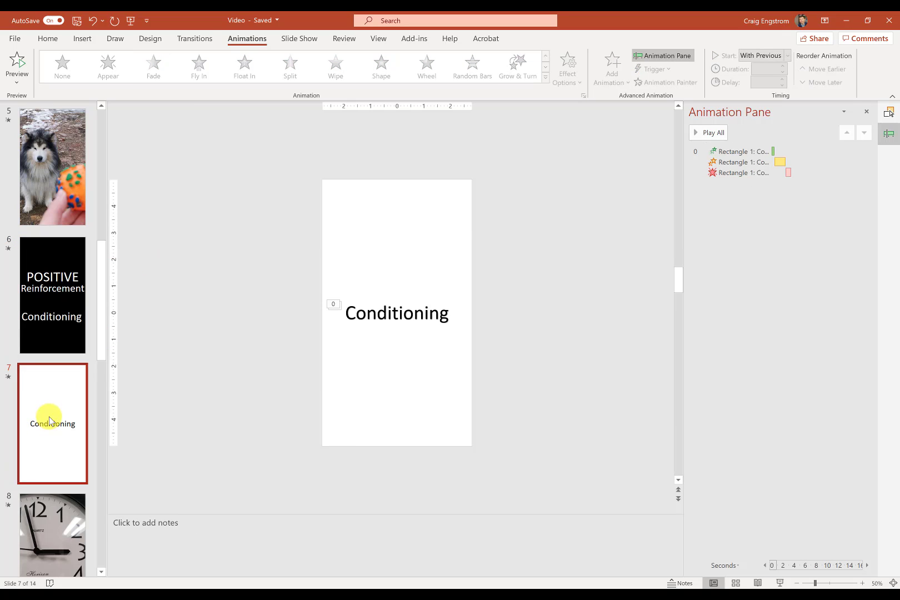
key("Delete")
left_click(48, 318)
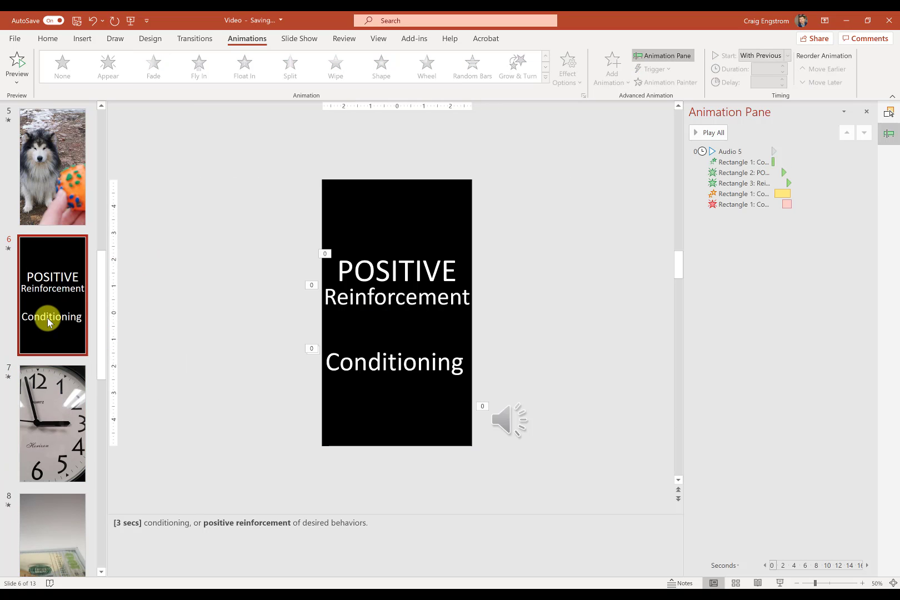